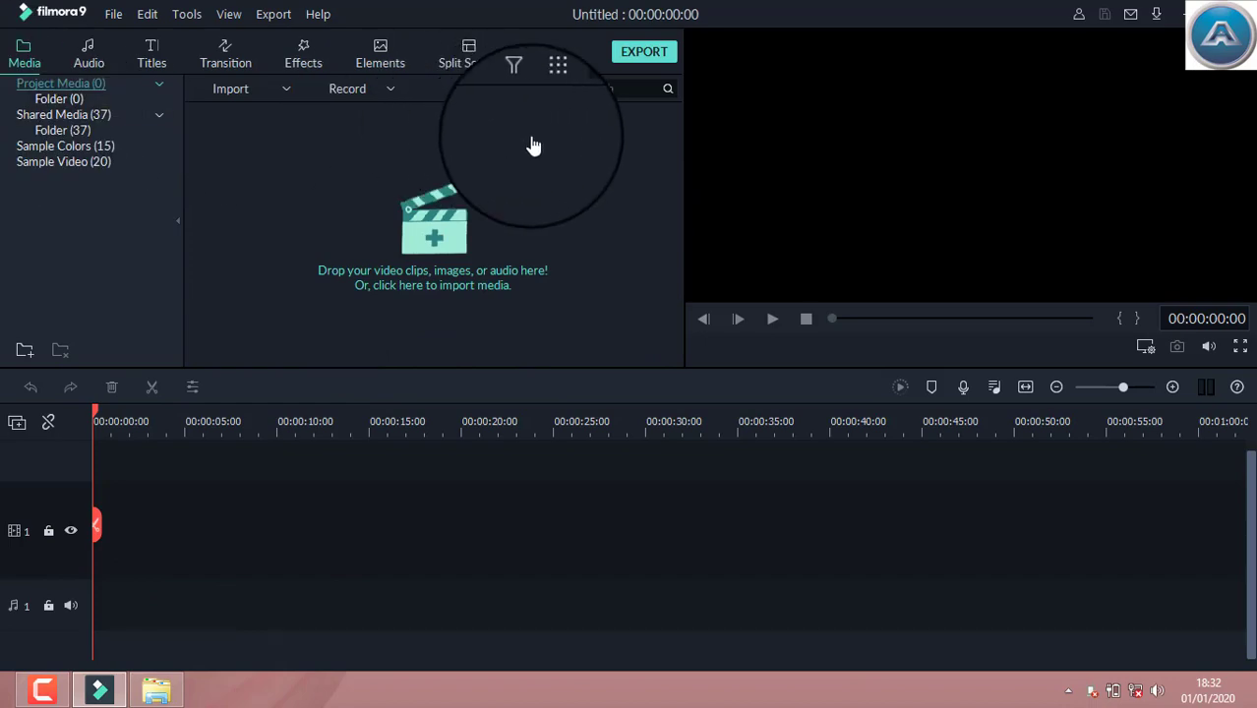
Add the MP3 song from the open project folder to audio track 1 at the start of the timeline.
{"action": "left_click", "coordinate": [152, 693]}
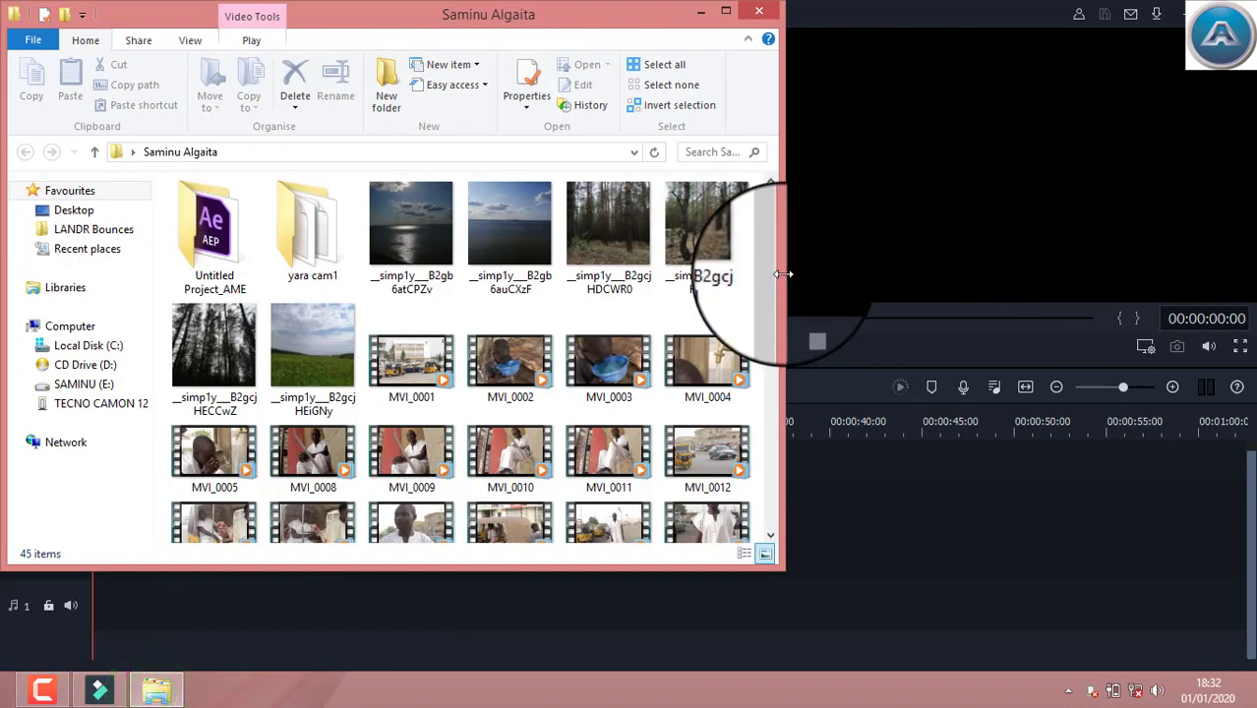
{"action": "left_click_drag", "start_coordinate": [772, 228], "coordinate": [797, 418]}
{"action": "left_click_drag", "start_coordinate": [408, 477], "coordinate": [842, 534]}
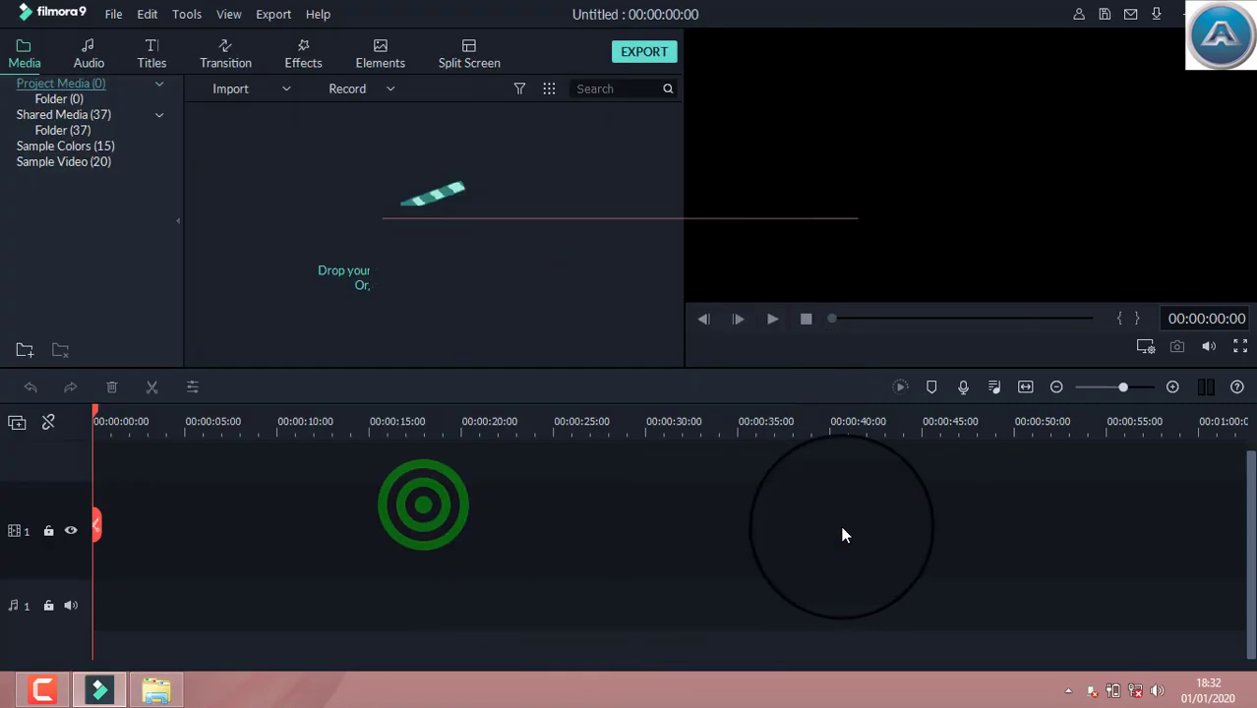
Add the MVI_0039 clip from the project folder to video track 1 and move it over the song, starting at about 00:01:13.
{"action": "left_click", "coordinate": [153, 691]}
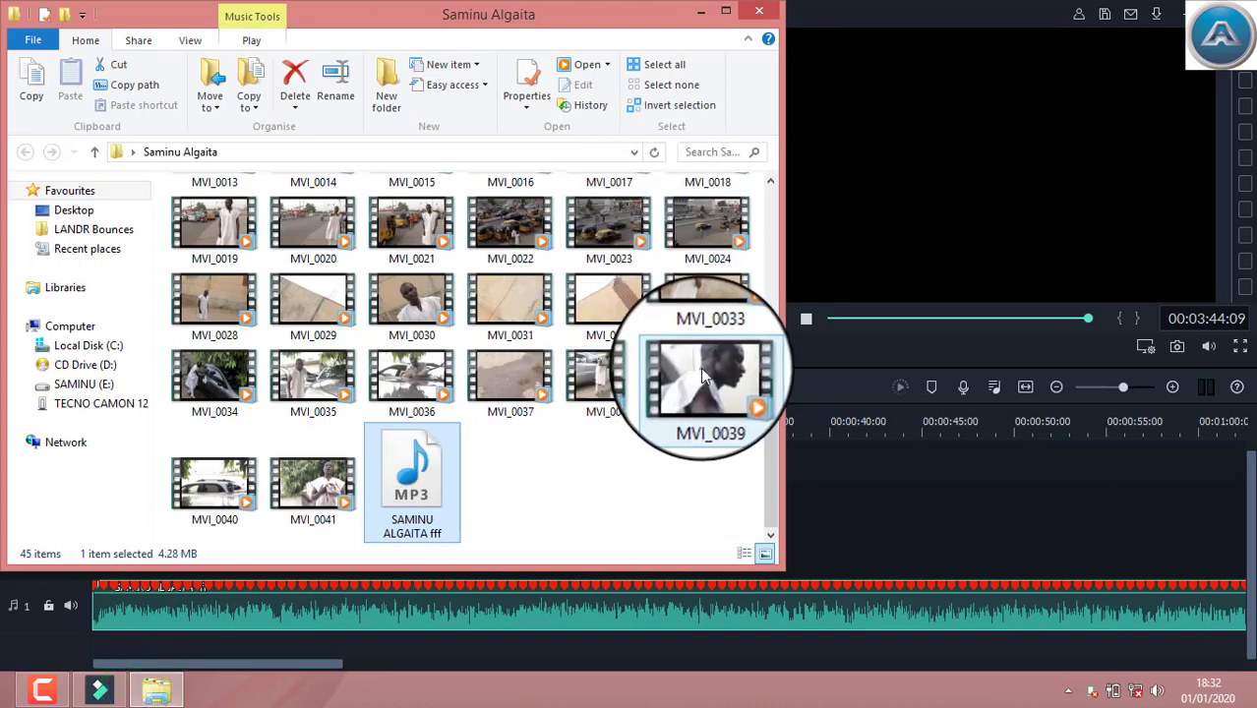
{"action": "left_click_drag", "start_coordinate": [702, 376], "coordinate": [898, 531]}
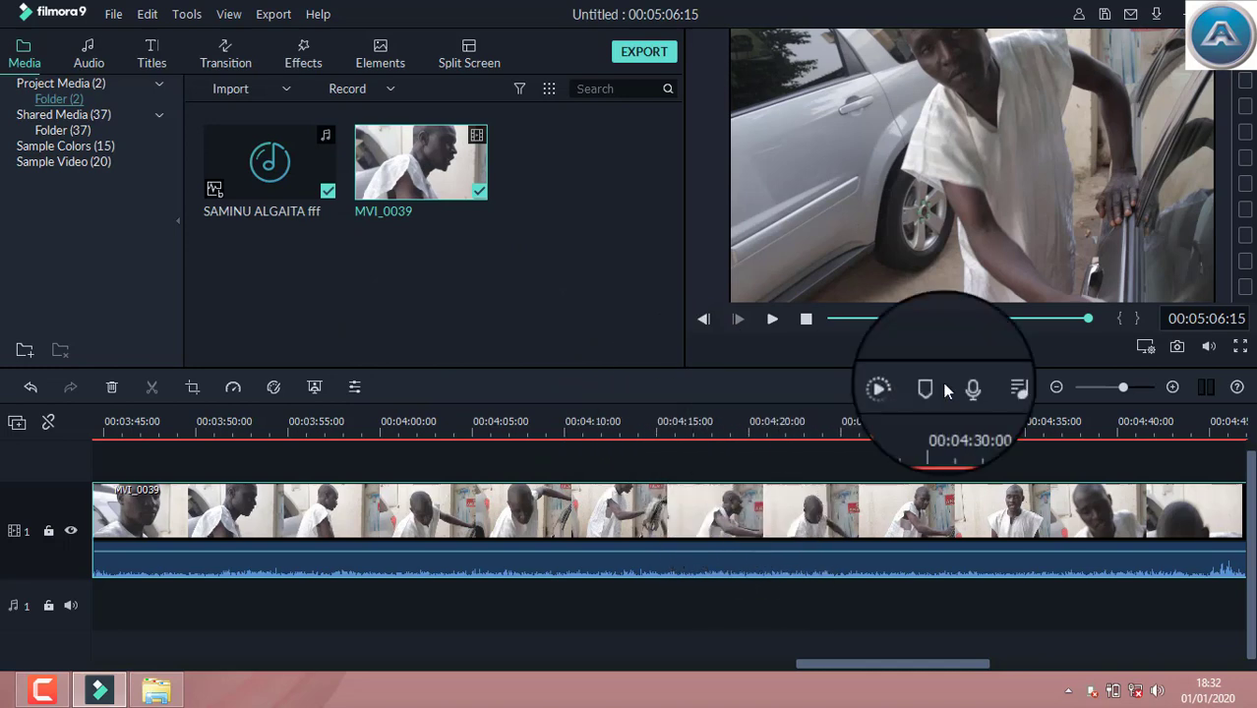
{"action": "left_click", "coordinate": [1101, 386]}
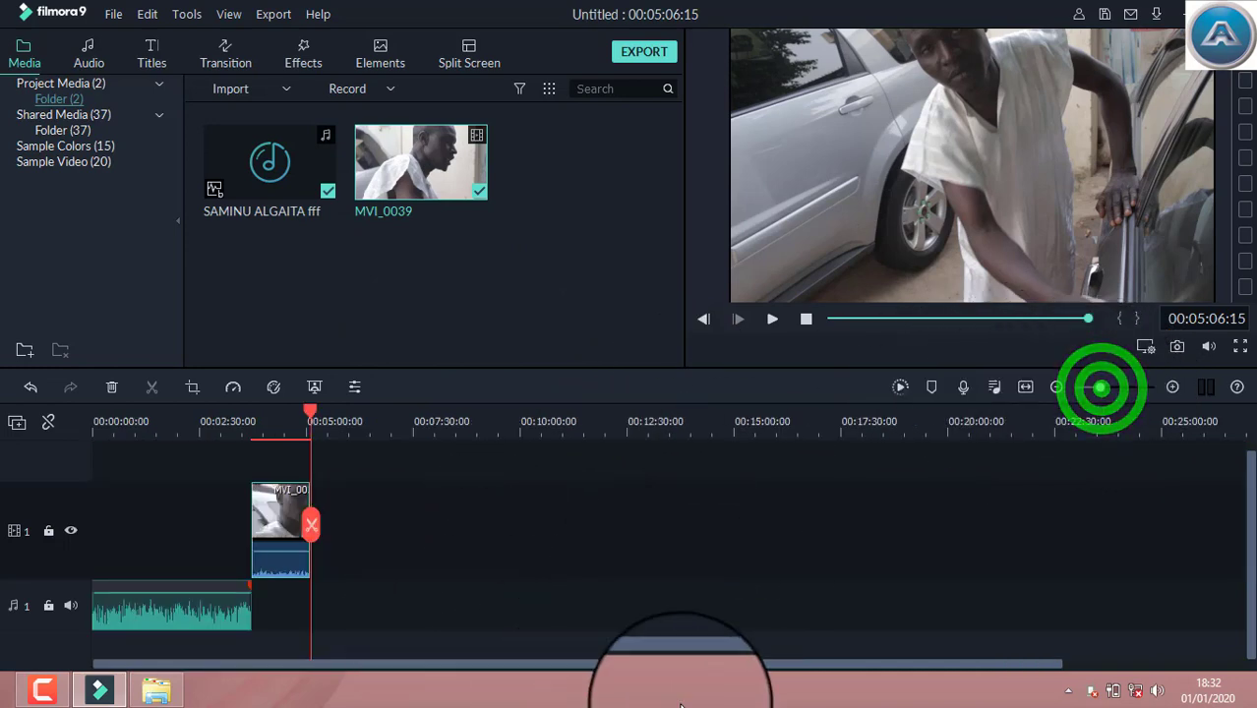
{"action": "left_click_drag", "start_coordinate": [283, 506], "coordinate": [173, 509]}
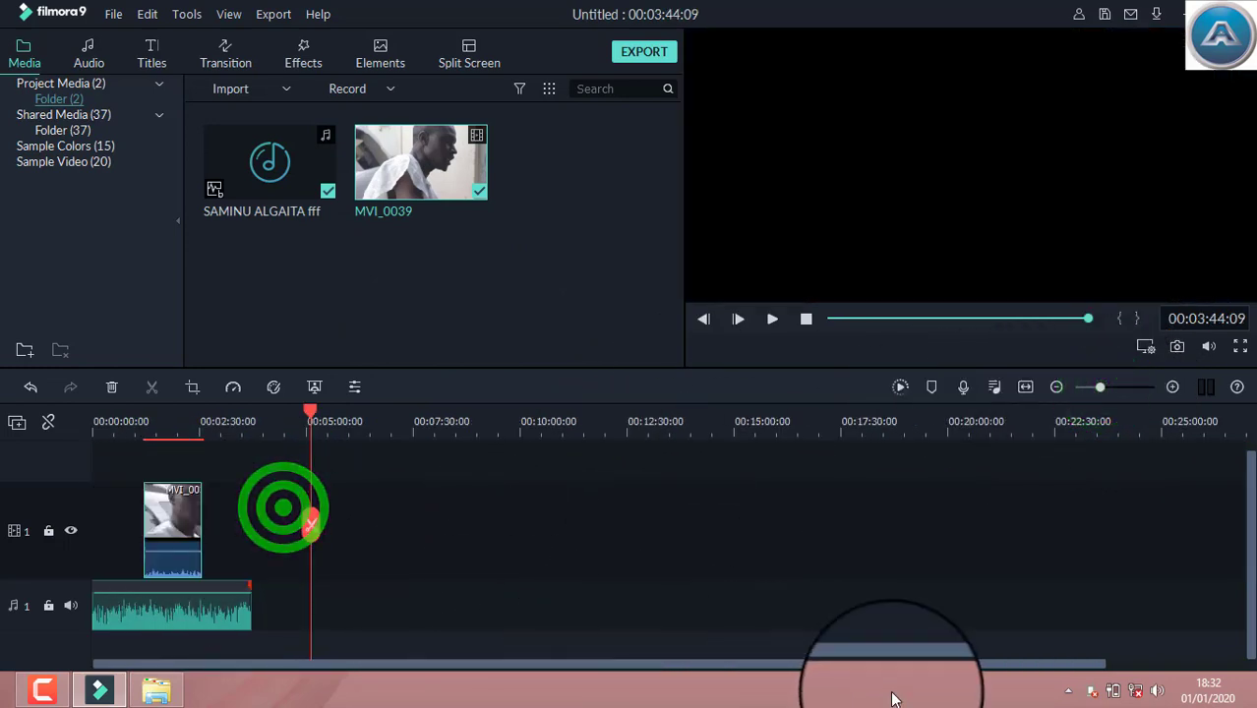
Return the playhead to the start of the timeline and bring the MVI_0039 clip into closer view.
{"action": "left_click_drag", "start_coordinate": [309, 413], "coordinate": [147, 421]}
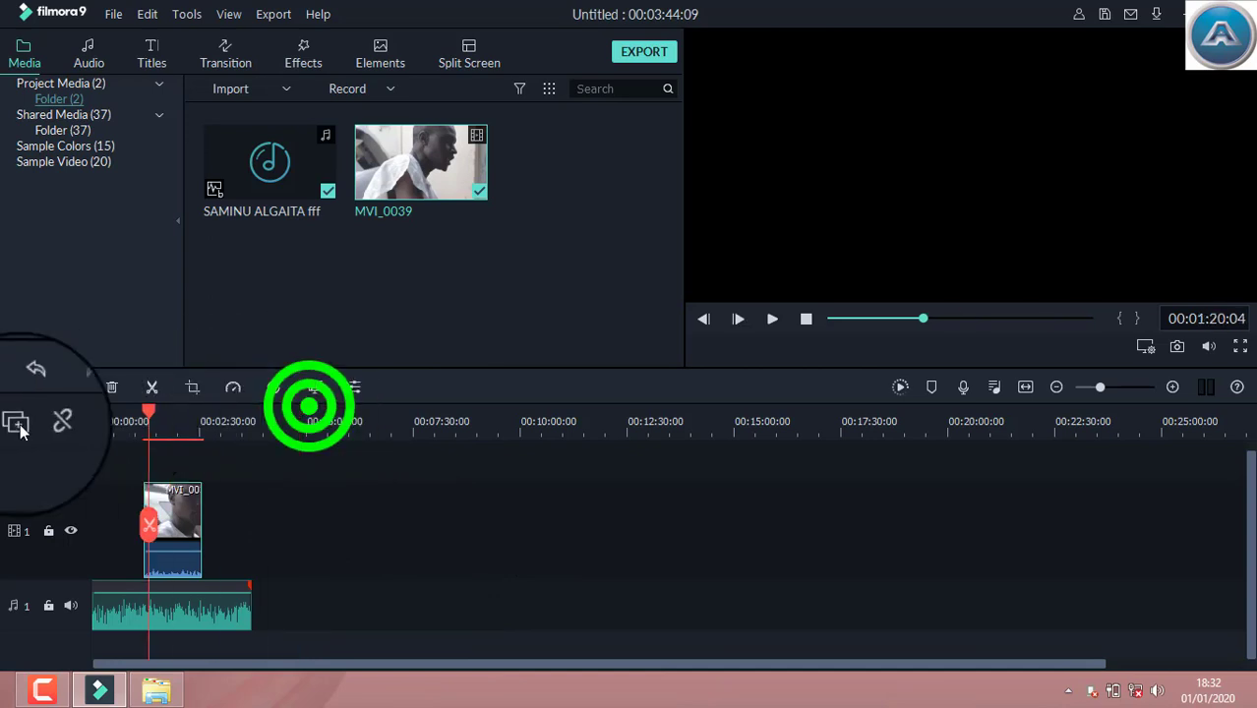
{"action": "key", "text": "Home"}
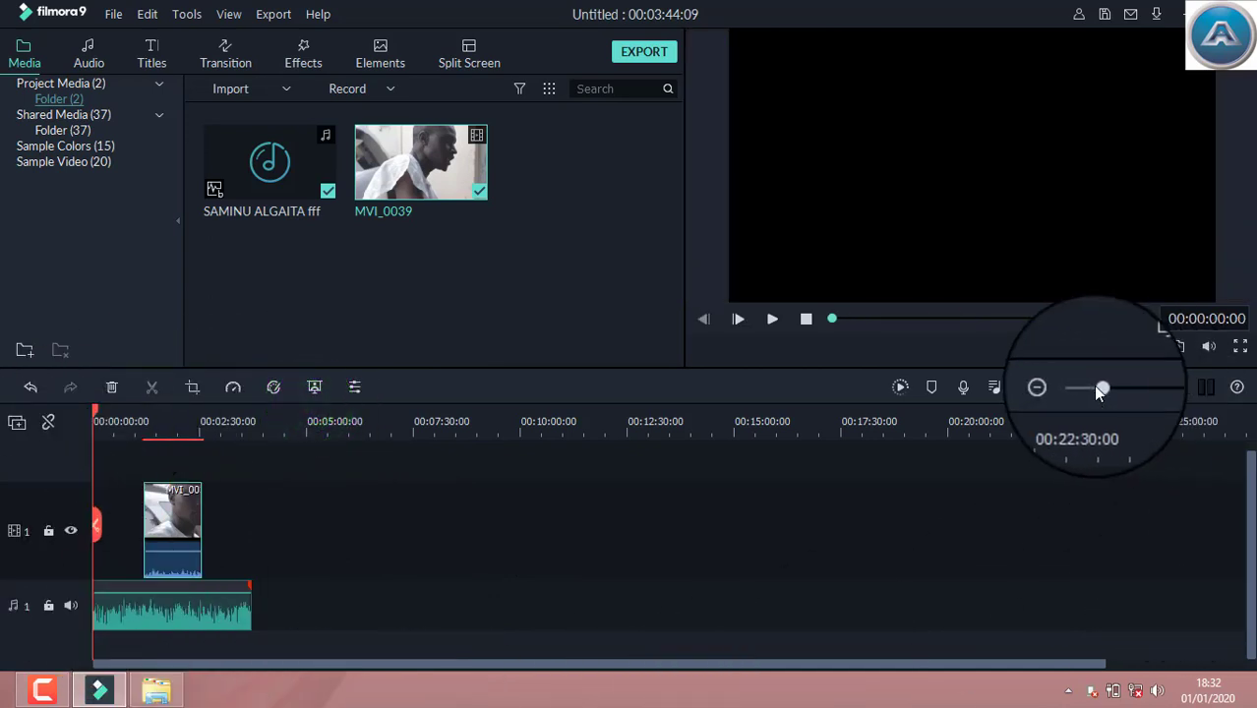
{"action": "left_click_drag", "start_coordinate": [1098, 386], "coordinate": [1119, 387]}
{"action": "left_click_drag", "start_coordinate": [1075, 668], "coordinate": [531, 649]}
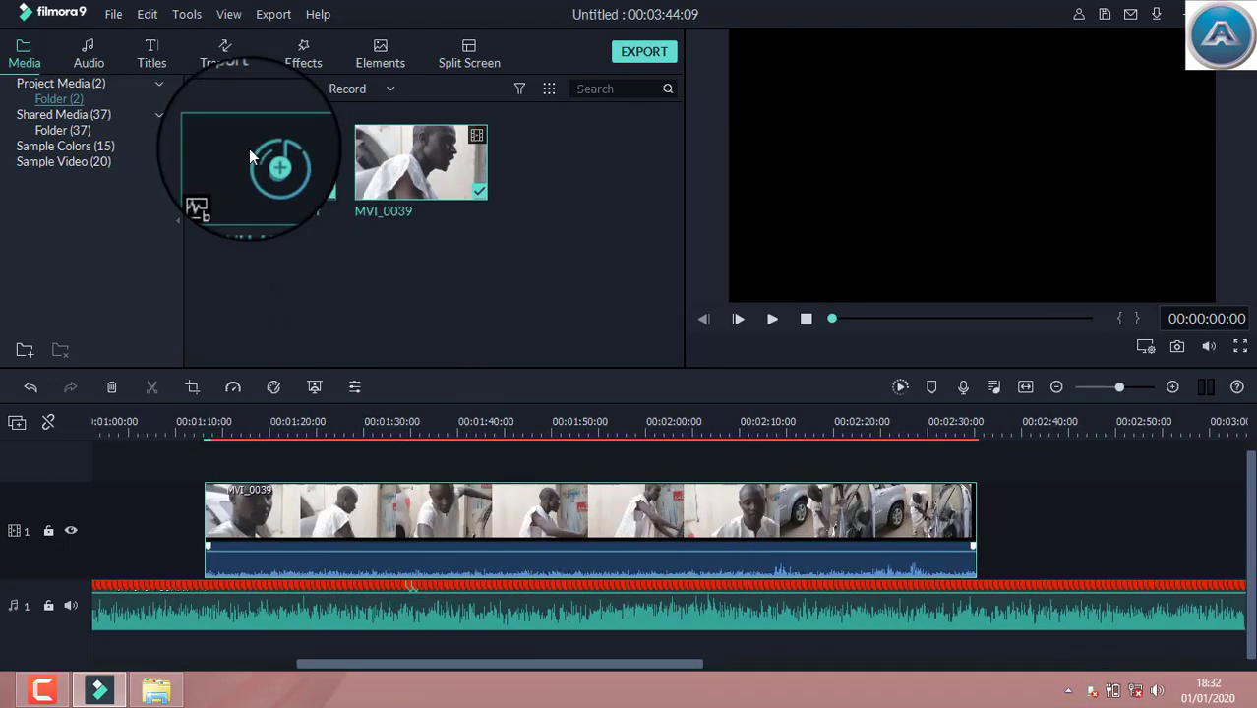
{"action": "right_click", "coordinate": [271, 158]}
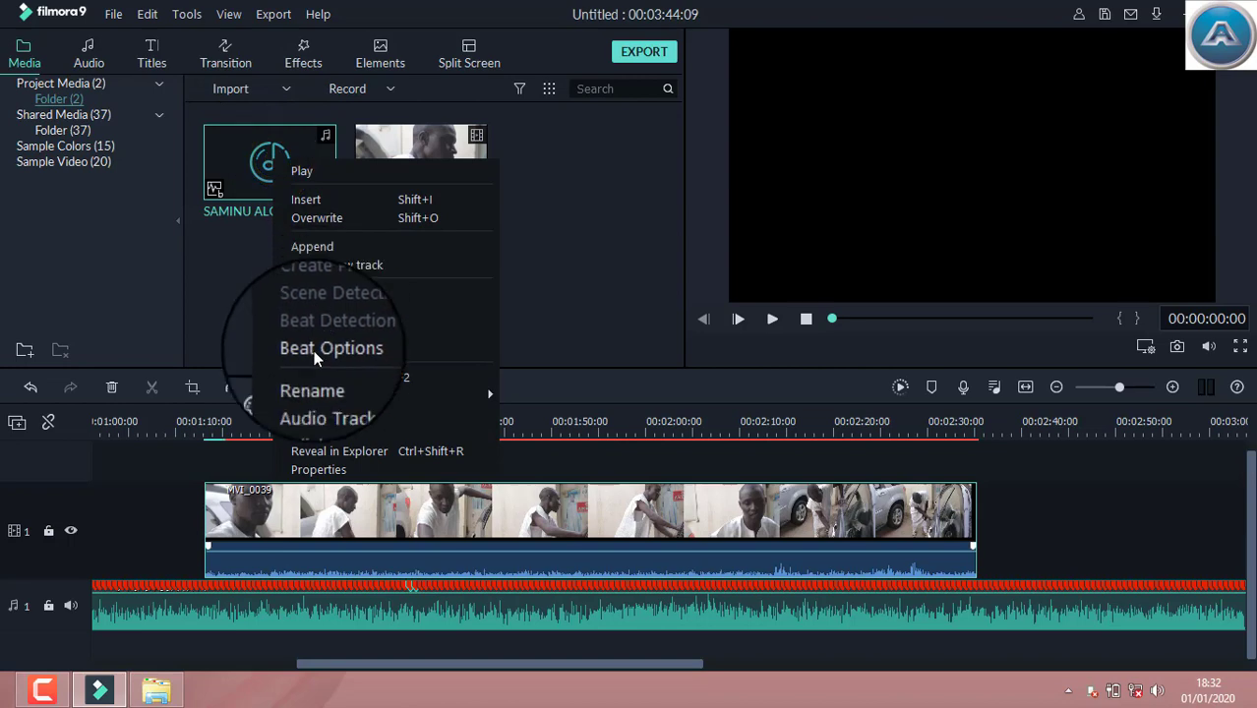
{"action": "left_click", "coordinate": [617, 245]}
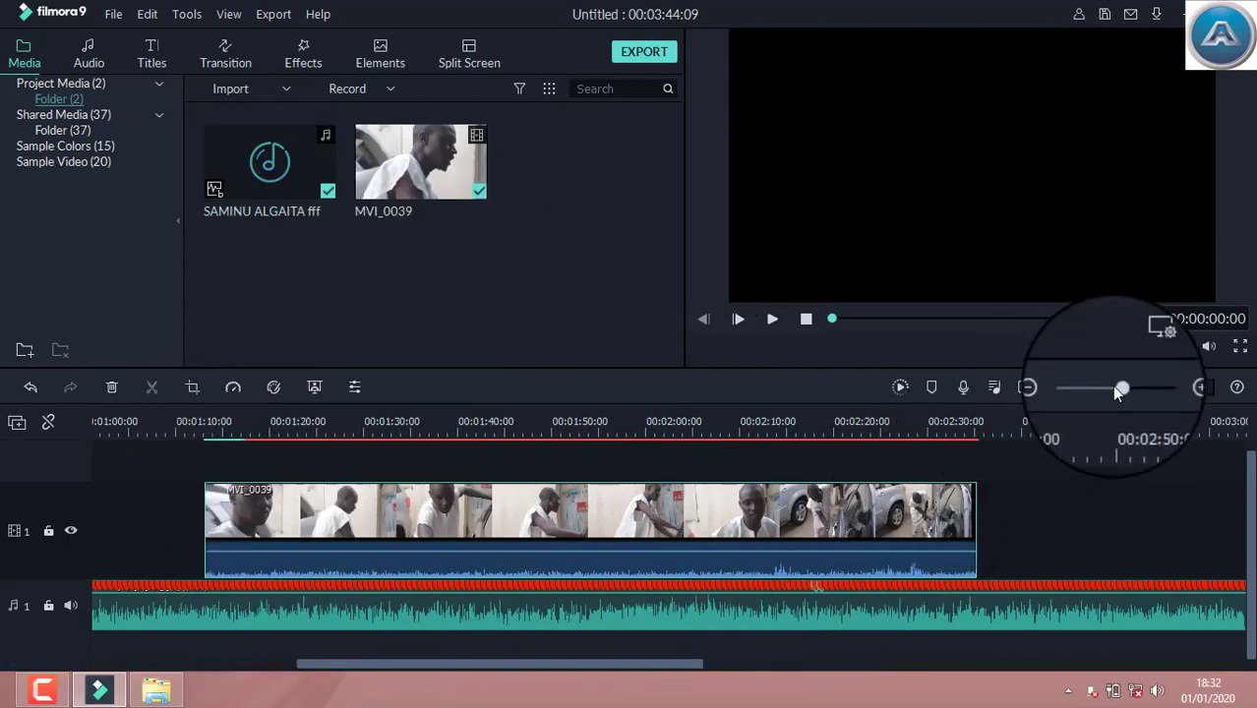
Play the opening seconds of the song from the start, stop, and set the playhead to 00:00:03:11.
{"action": "left_click_drag", "start_coordinate": [1111, 385], "coordinate": [1005, 411]}
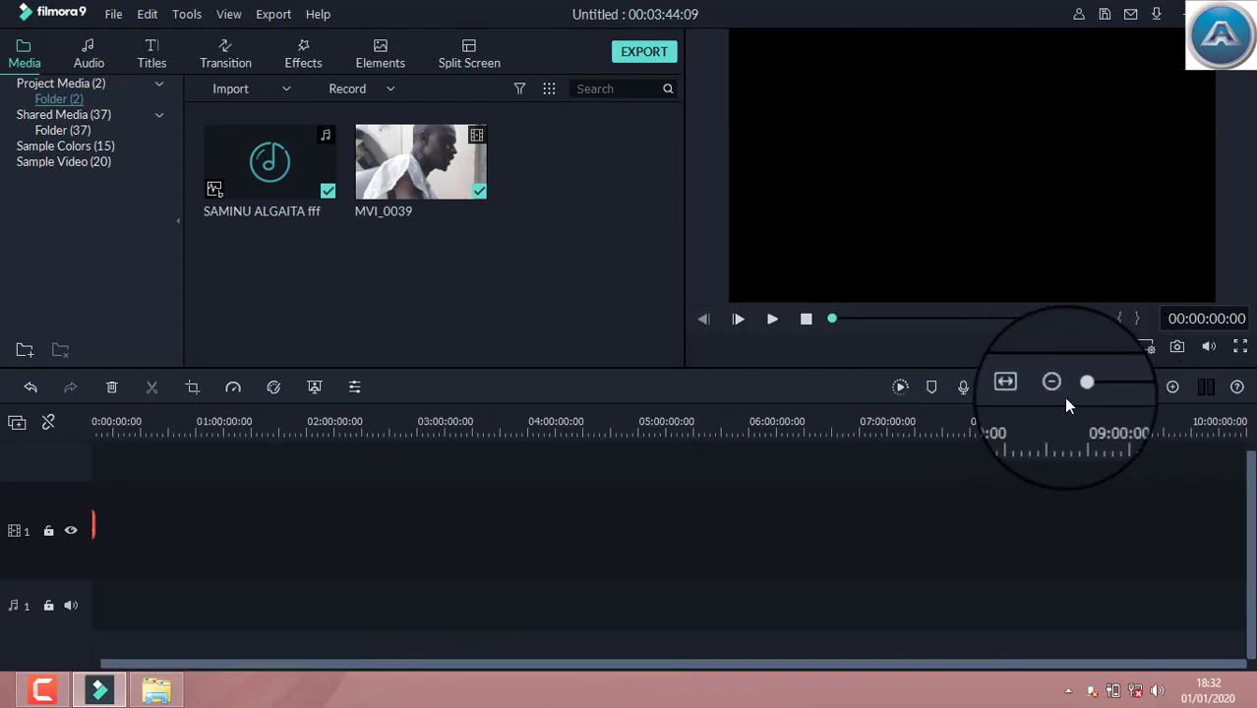
{"action": "left_click", "coordinate": [1094, 384]}
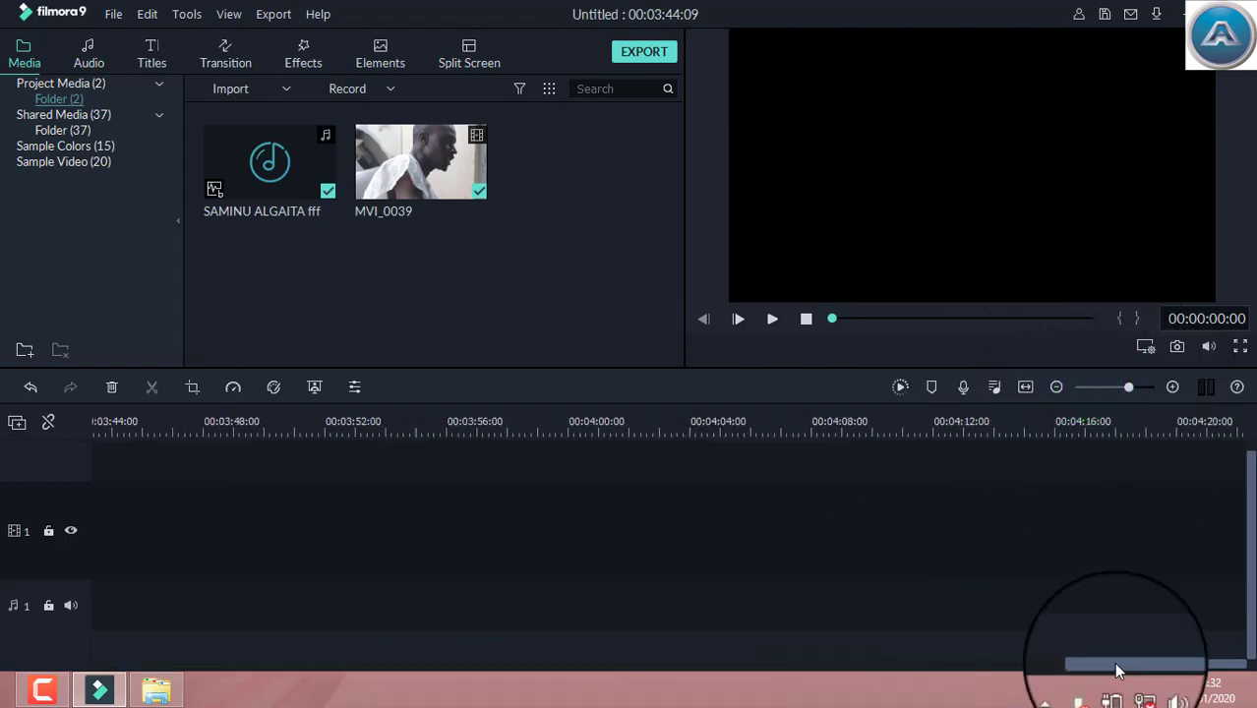
{"action": "left_click_drag", "start_coordinate": [1116, 666], "coordinate": [99, 693]}
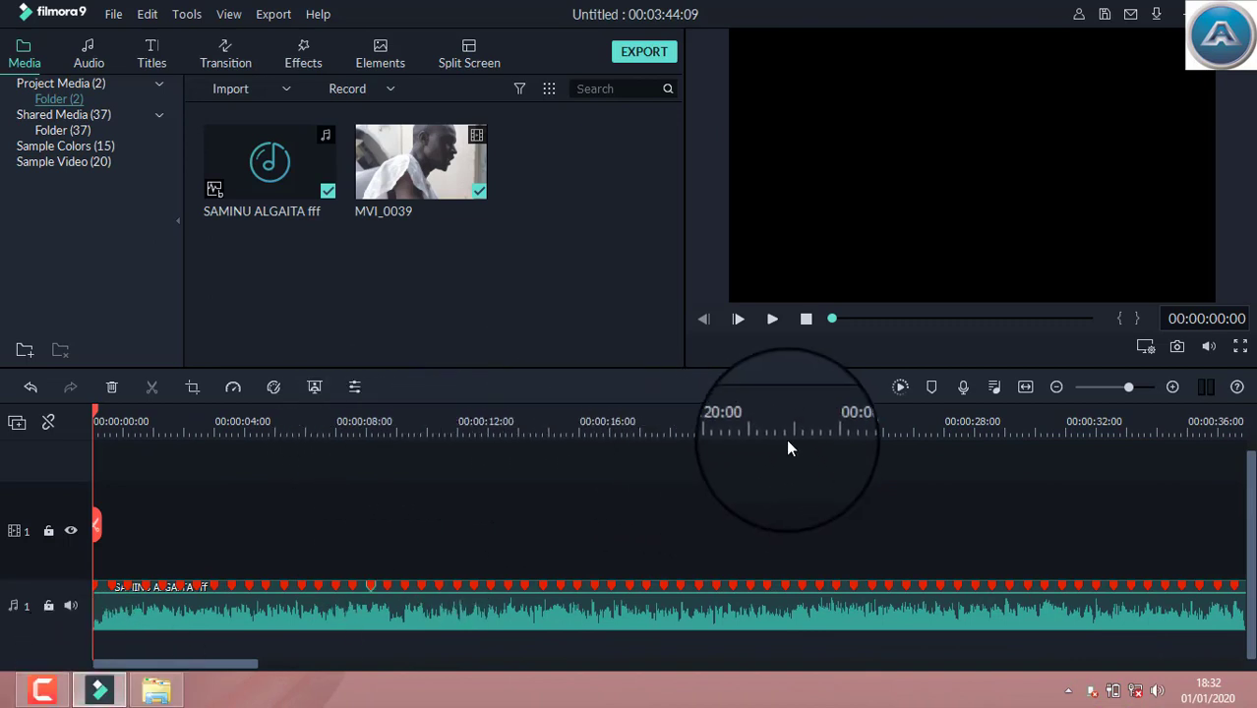
{"action": "left_click", "coordinate": [771, 330]}
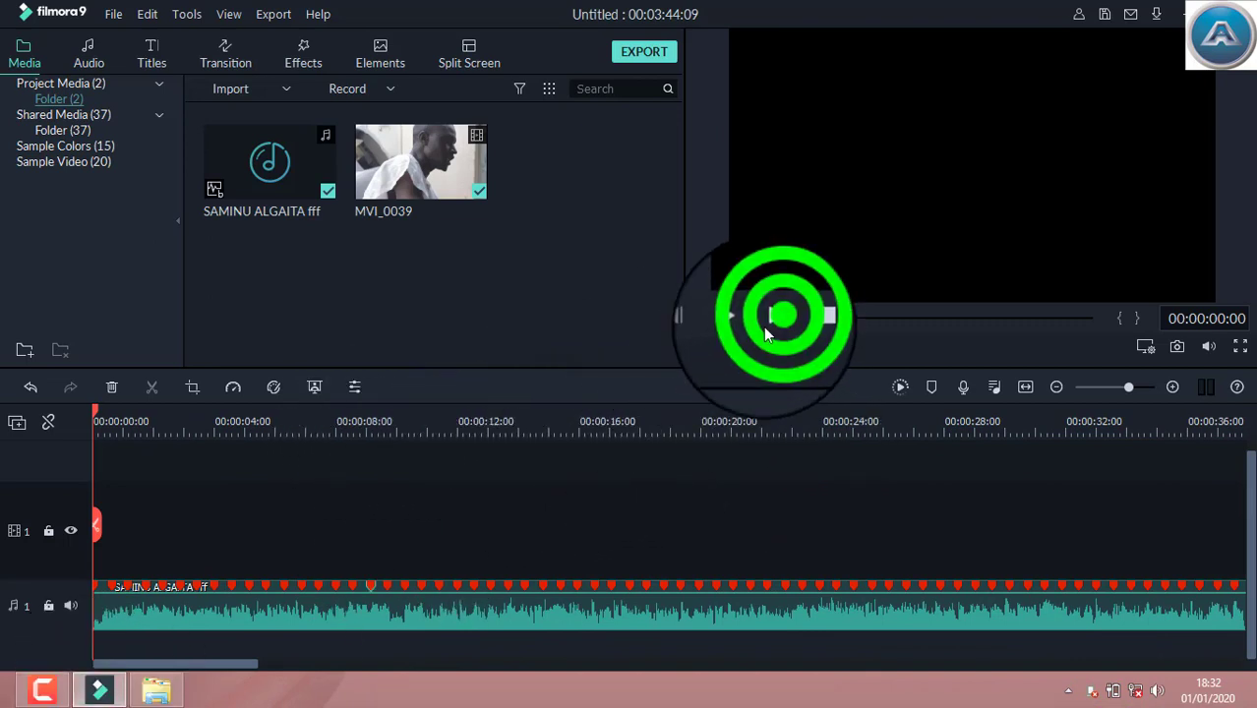
{"action": "left_click", "coordinate": [771, 334]}
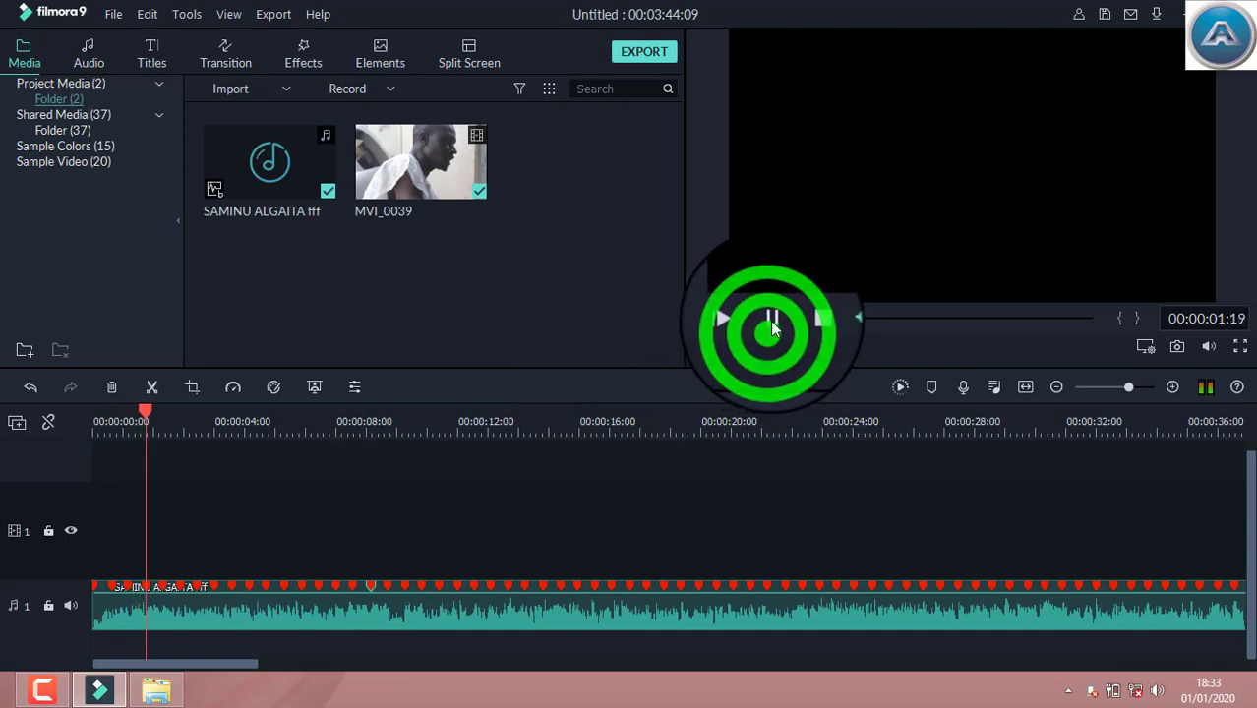
{"action": "left_click", "coordinate": [771, 320]}
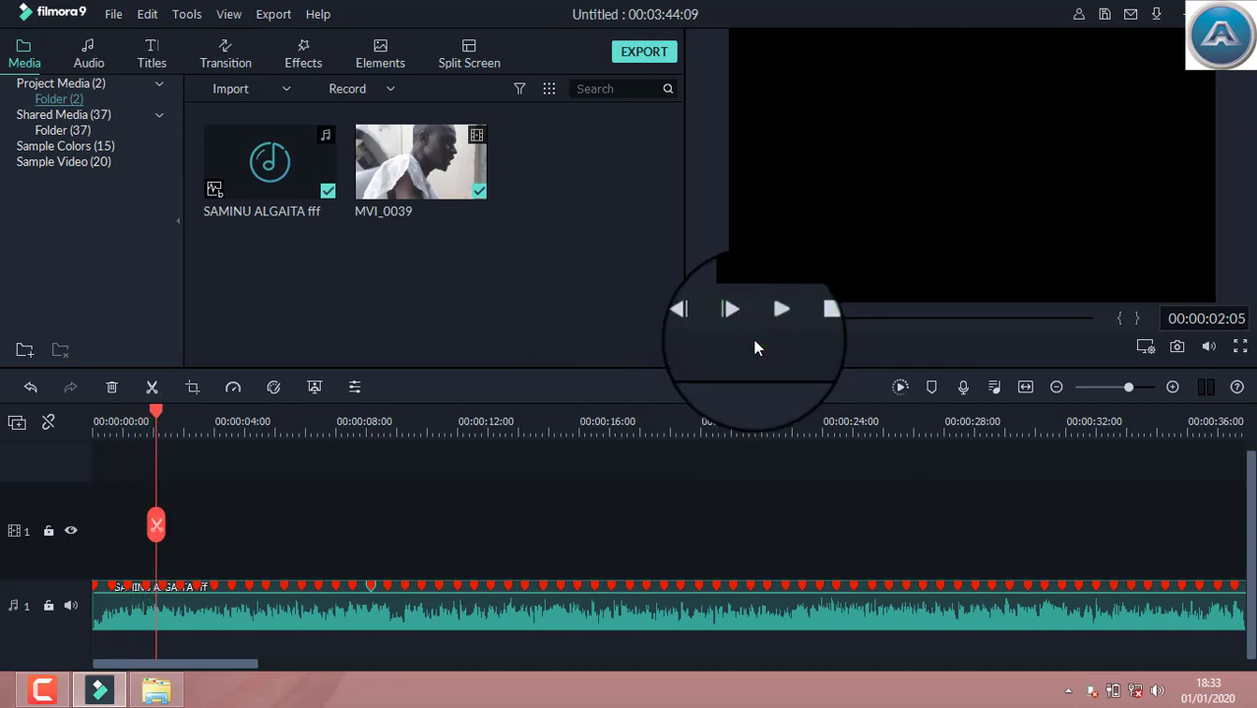
{"action": "left_click", "coordinate": [197, 426]}
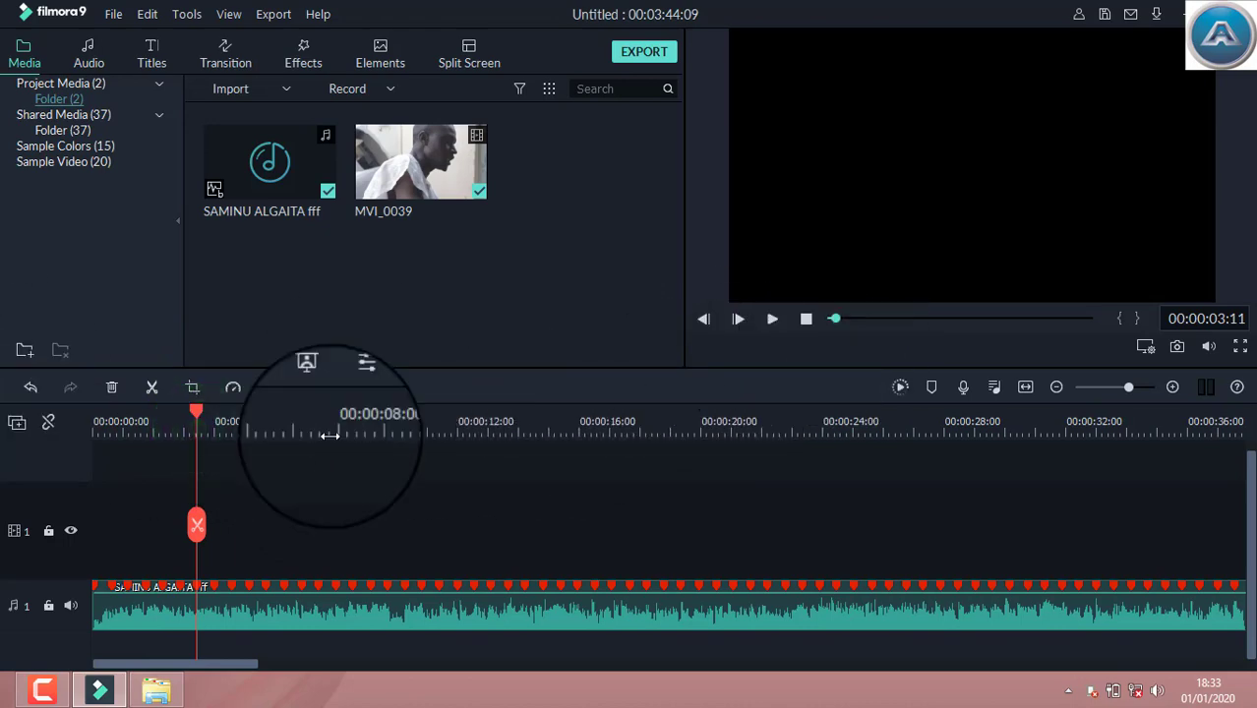
Place the playhead at 00:01:13:19 near the beginning of MVI_0039 and mute audio track 1.
{"action": "left_click_drag", "start_coordinate": [199, 668], "coordinate": [463, 667]}
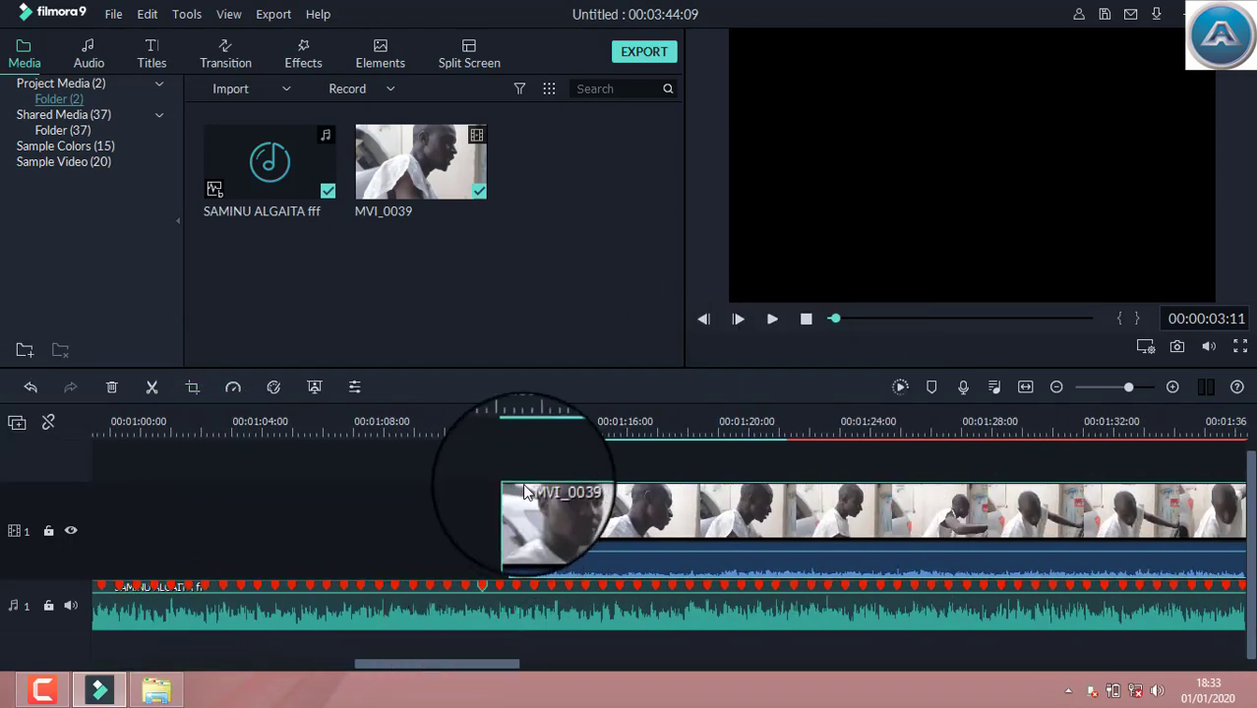
{"action": "left_click", "coordinate": [531, 422]}
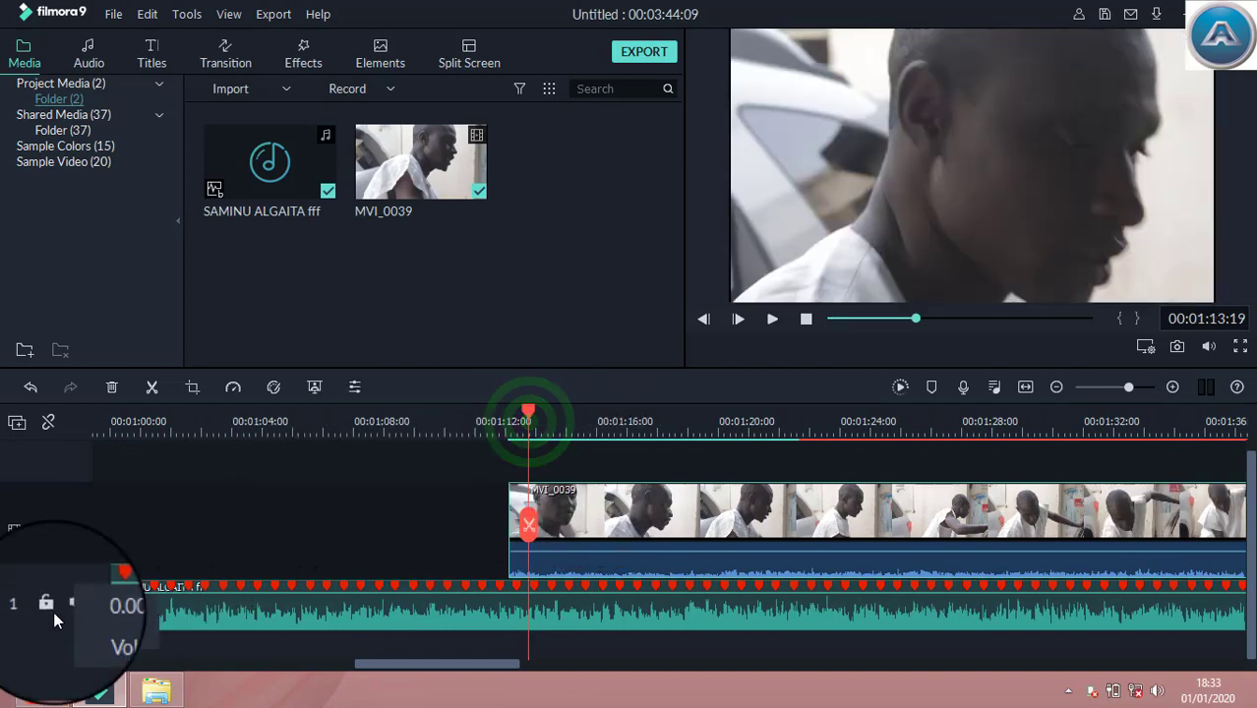
{"action": "left_click", "coordinate": [69, 607]}
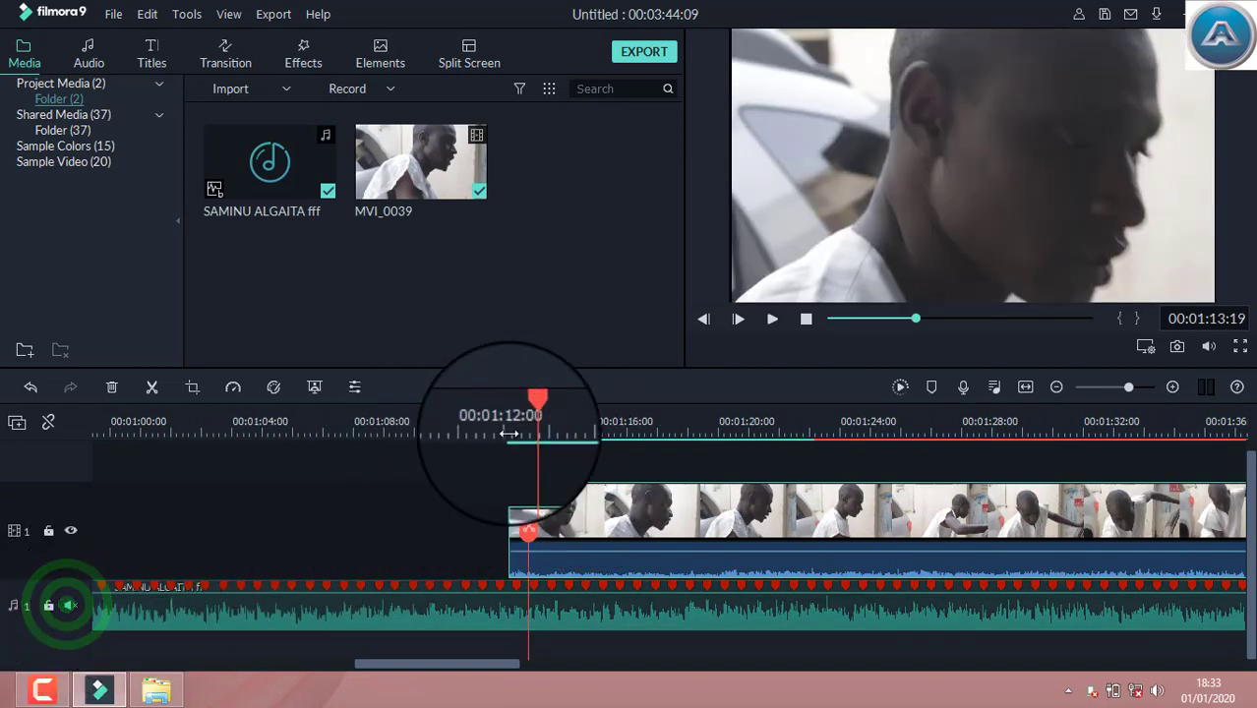
Play the MVI_0039 clip from 00:01:13:19 and pause at 00:01:28:23 to listen to its own sound.
{"action": "left_click", "coordinate": [532, 422]}
{"action": "left_click", "coordinate": [772, 318]}
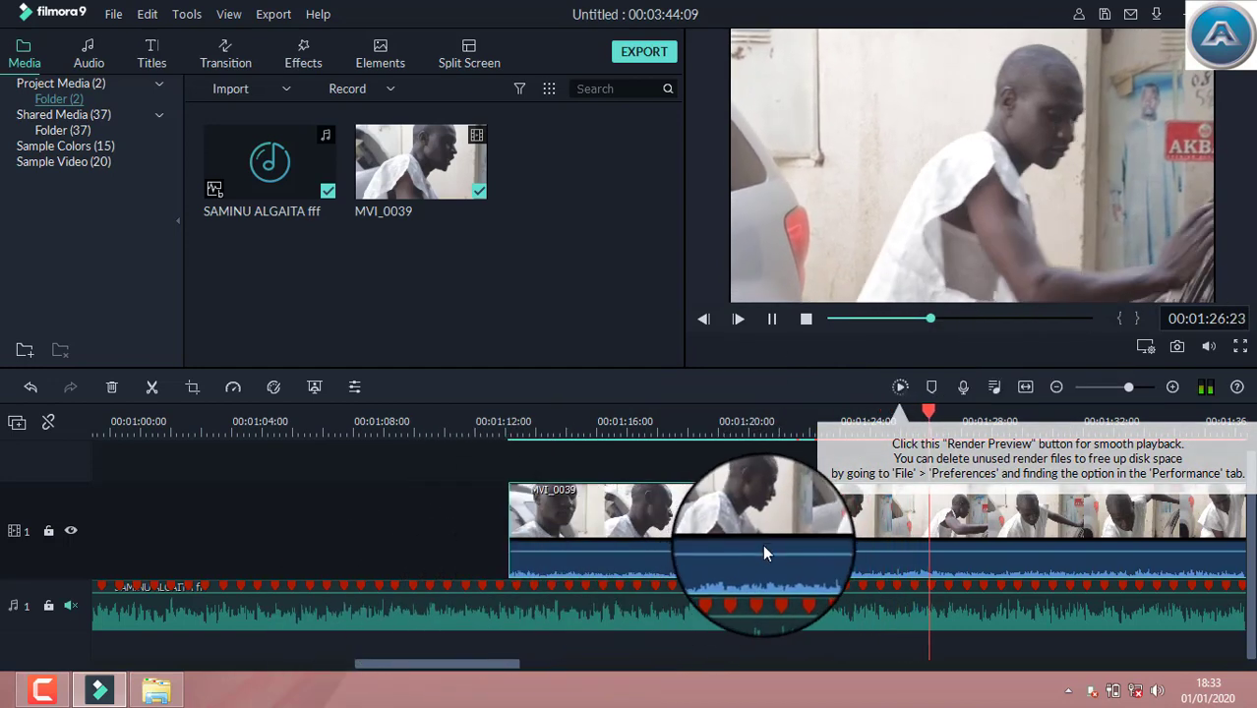
{"action": "key", "text": "space"}
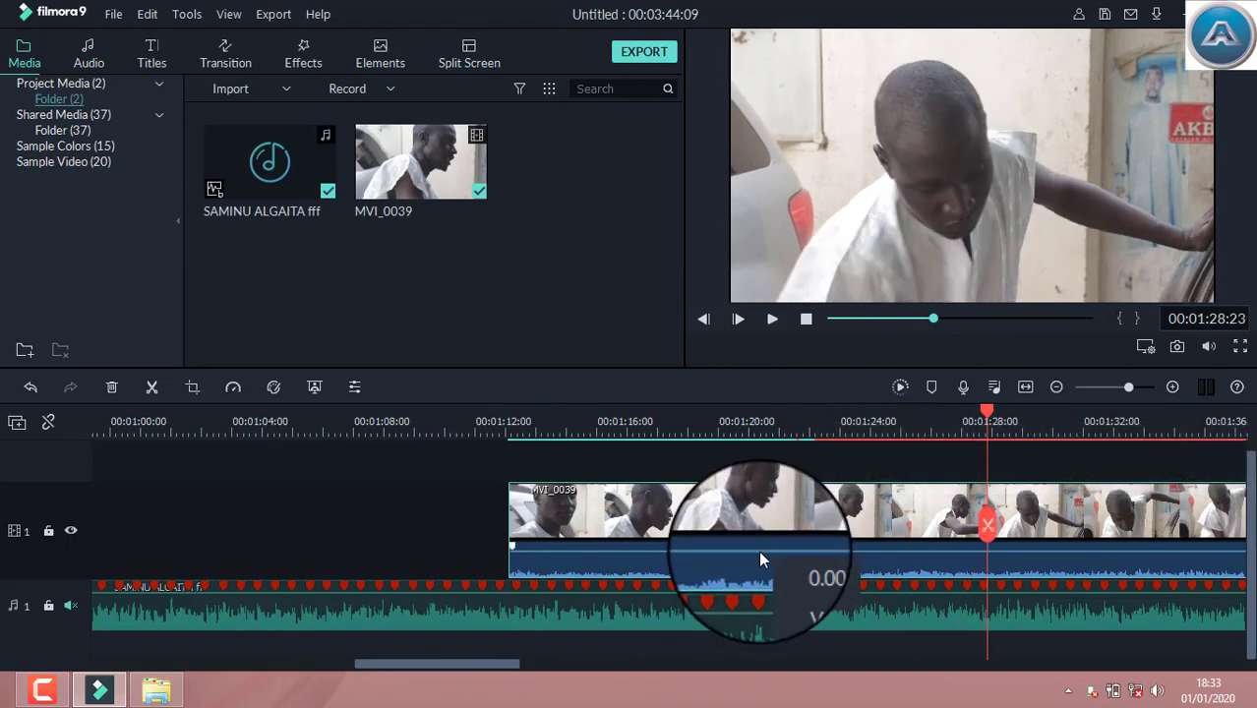
Replay the clip passage between about 00:01:28 and 00:01:30 several times and park the playhead at 00:01:28:22.
{"action": "left_click", "coordinate": [758, 551]}
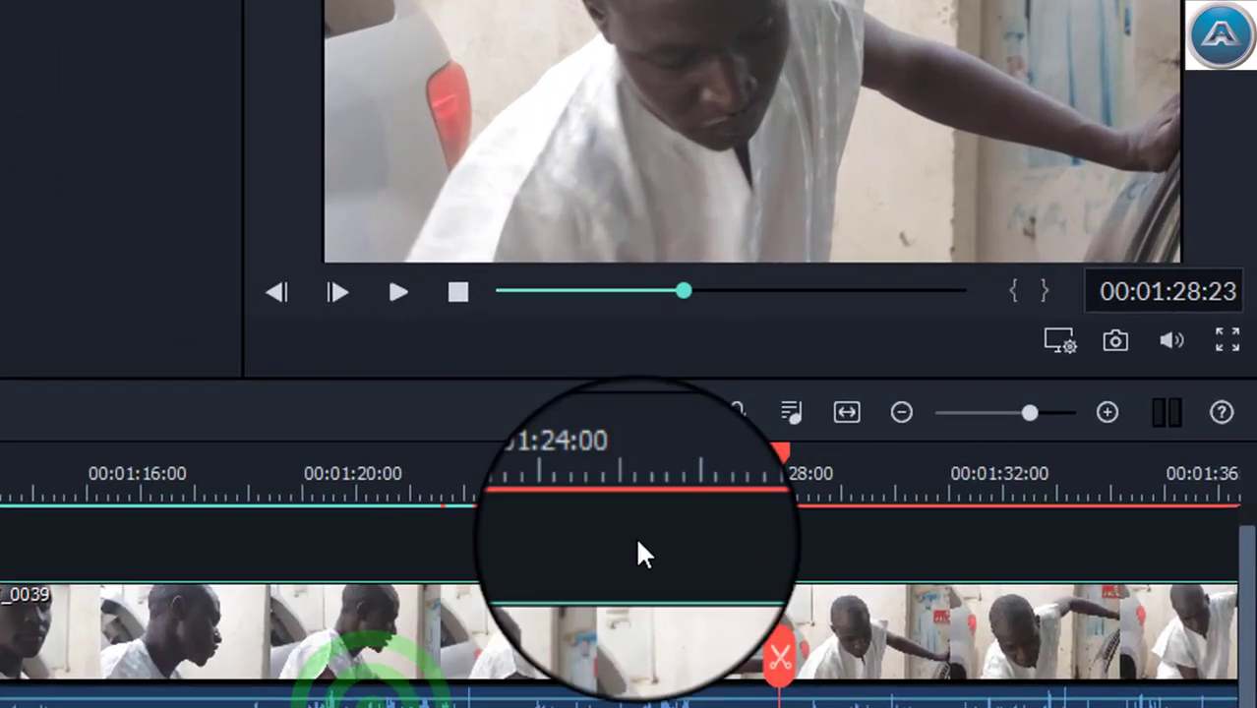
{"action": "key", "text": "space"}
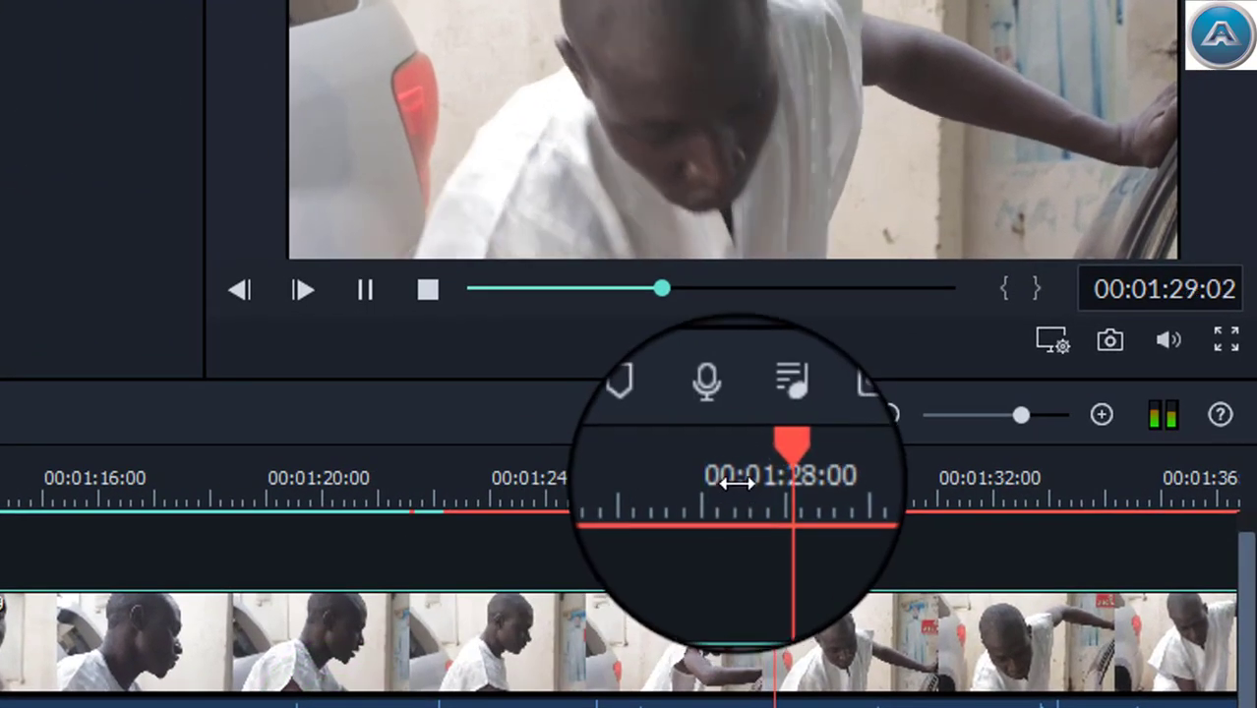
{"action": "key", "text": "space"}
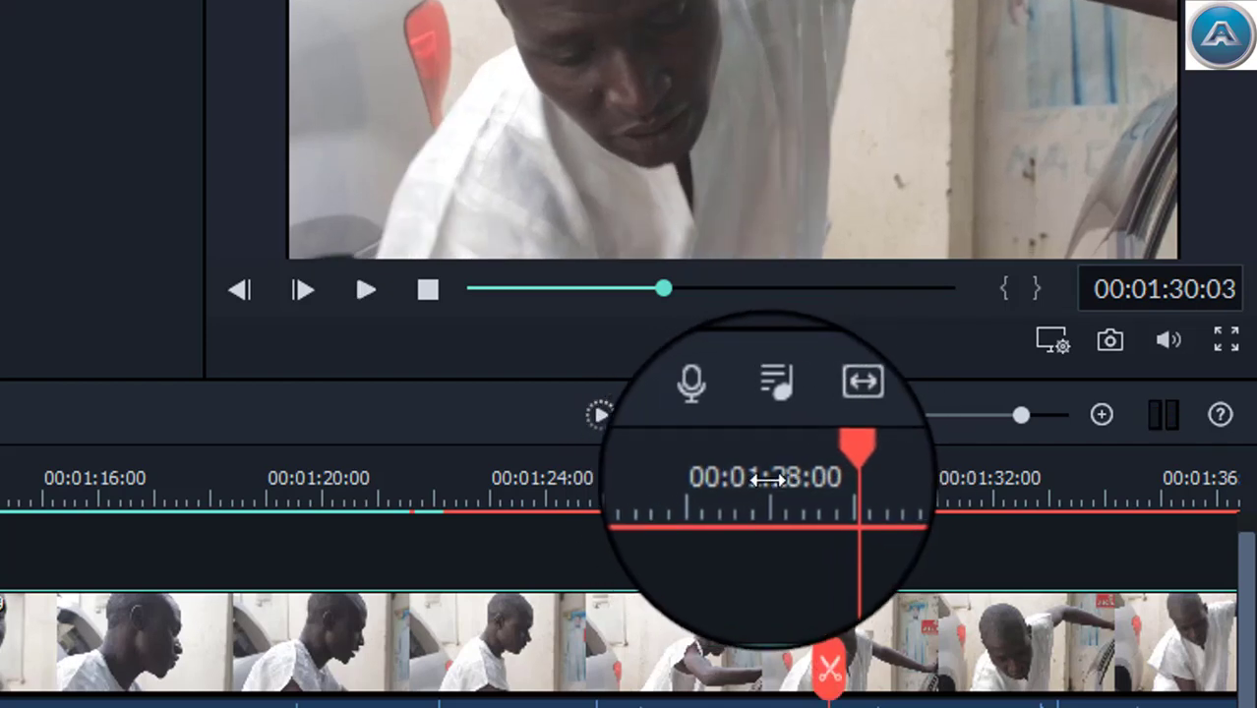
{"action": "left_click", "coordinate": [757, 478]}
{"action": "key", "text": "space"}
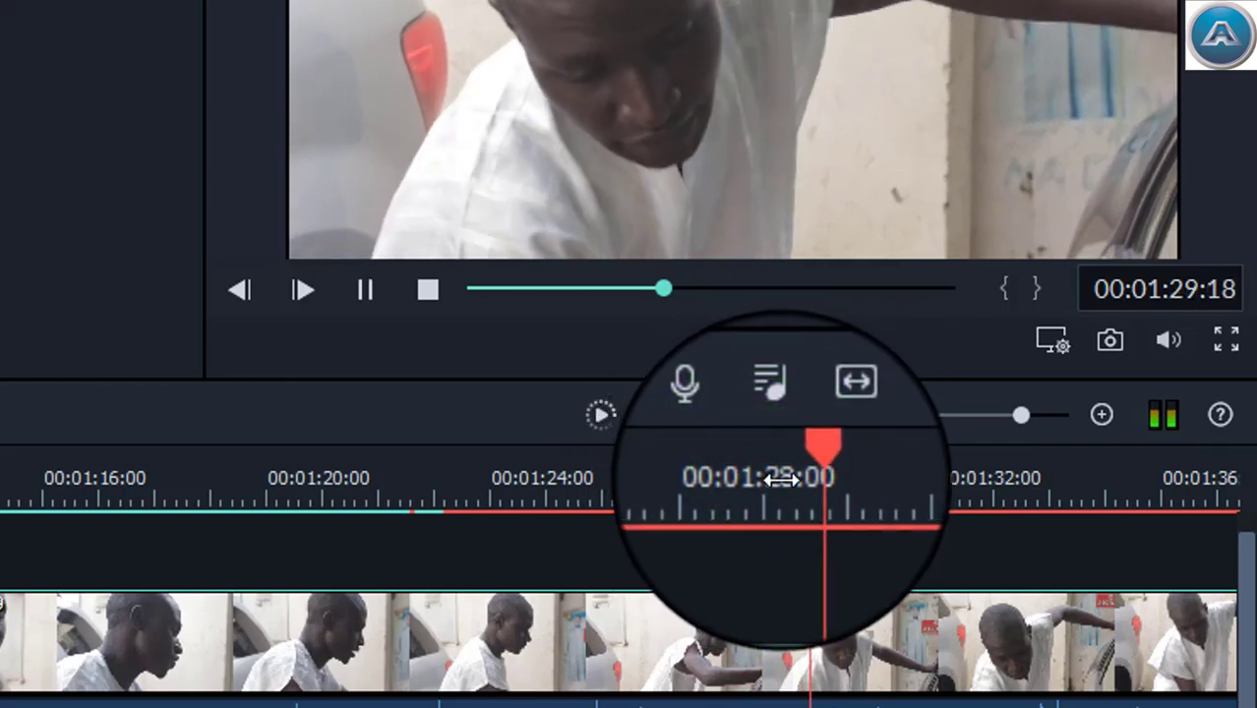
{"action": "key", "text": "space"}
{"action": "left_click", "coordinate": [727, 477]}
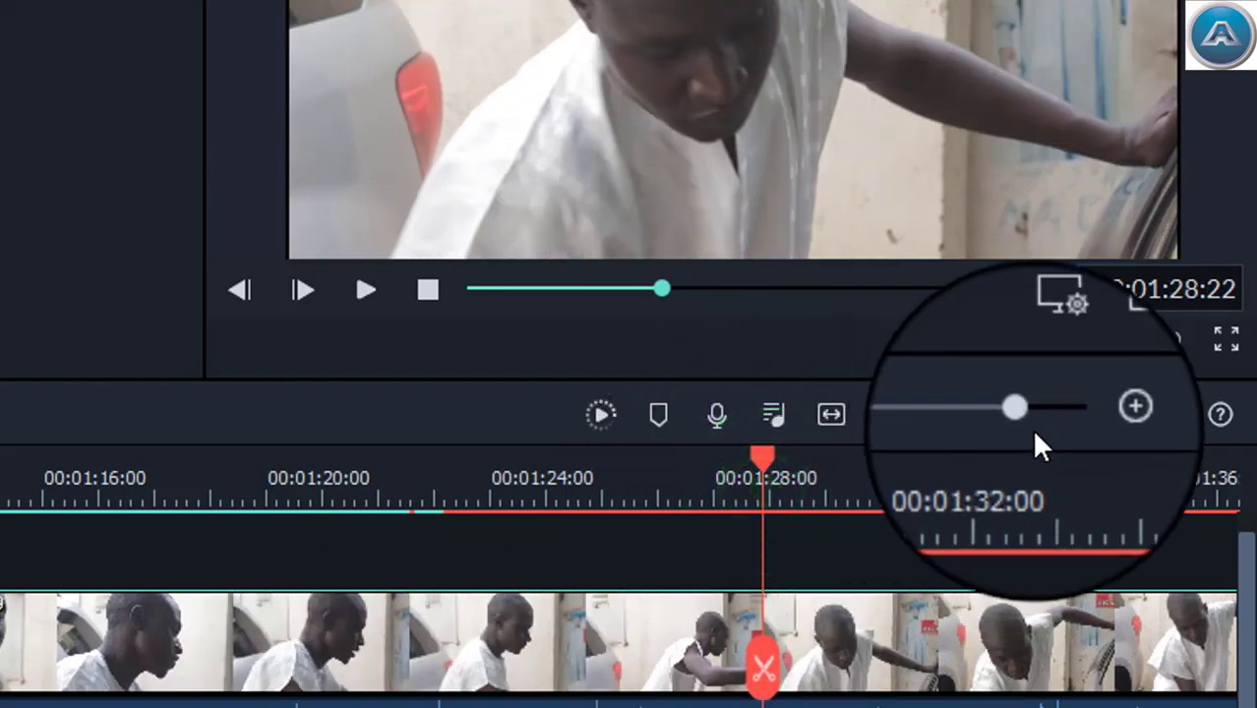
Replay MVI_0039 from about 00:01:28 at a finer timeline scale to examine the passage up to 00:01:30.
{"action": "left_click_drag", "start_coordinate": [1020, 415], "coordinate": [1030, 415]}
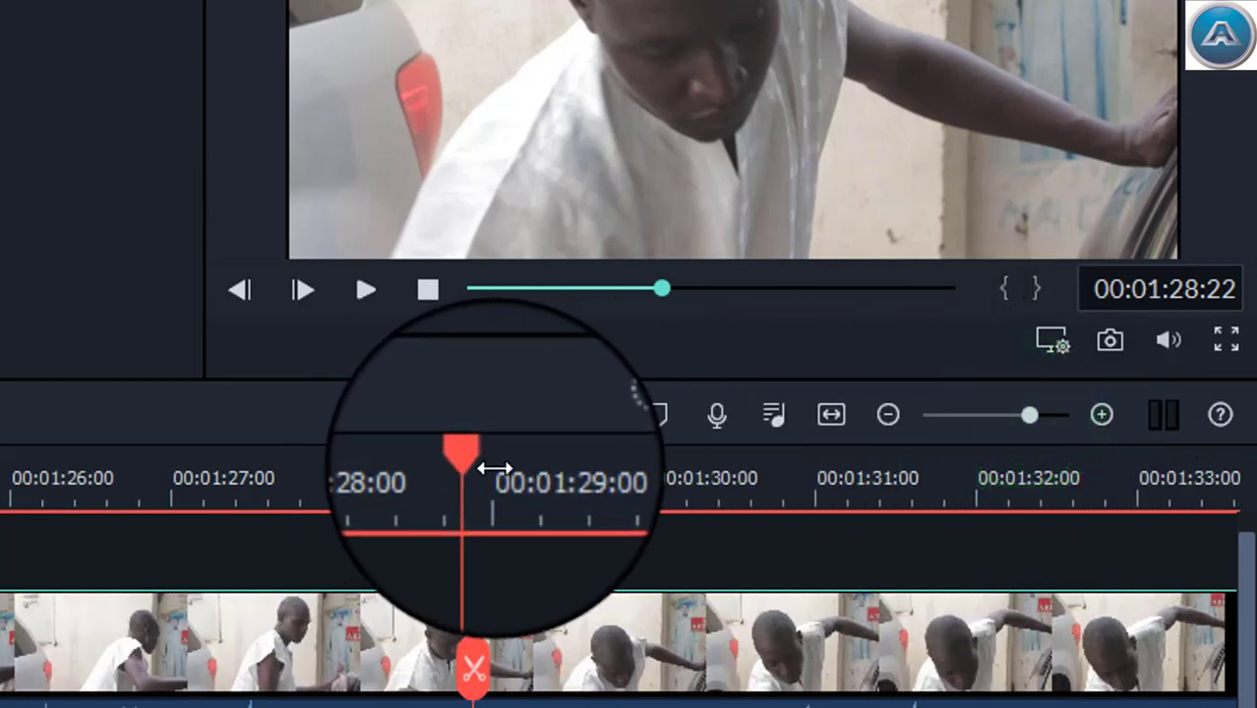
{"action": "left_click_drag", "start_coordinate": [1027, 415], "coordinate": [1044, 415]}
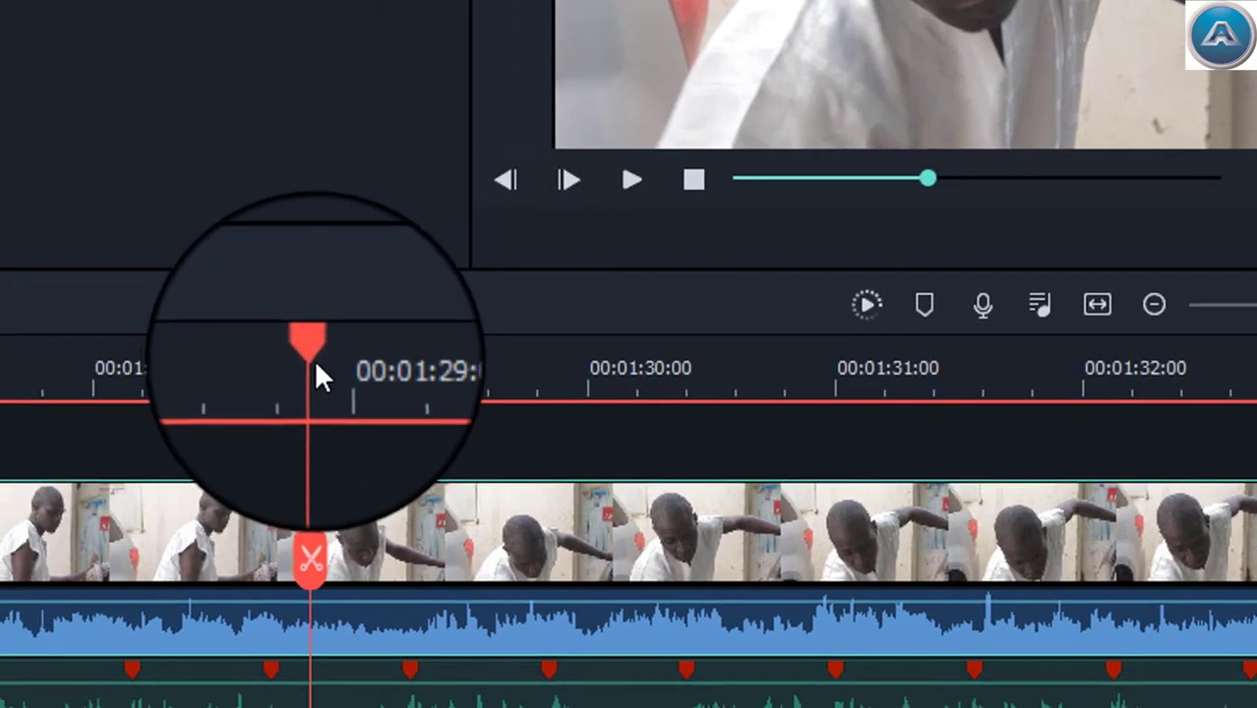
{"action": "left_click_drag", "start_coordinate": [58, 471], "coordinate": [0, 514]}
{"action": "left_click", "coordinate": [97, 390]}
{"action": "key", "text": "space"}
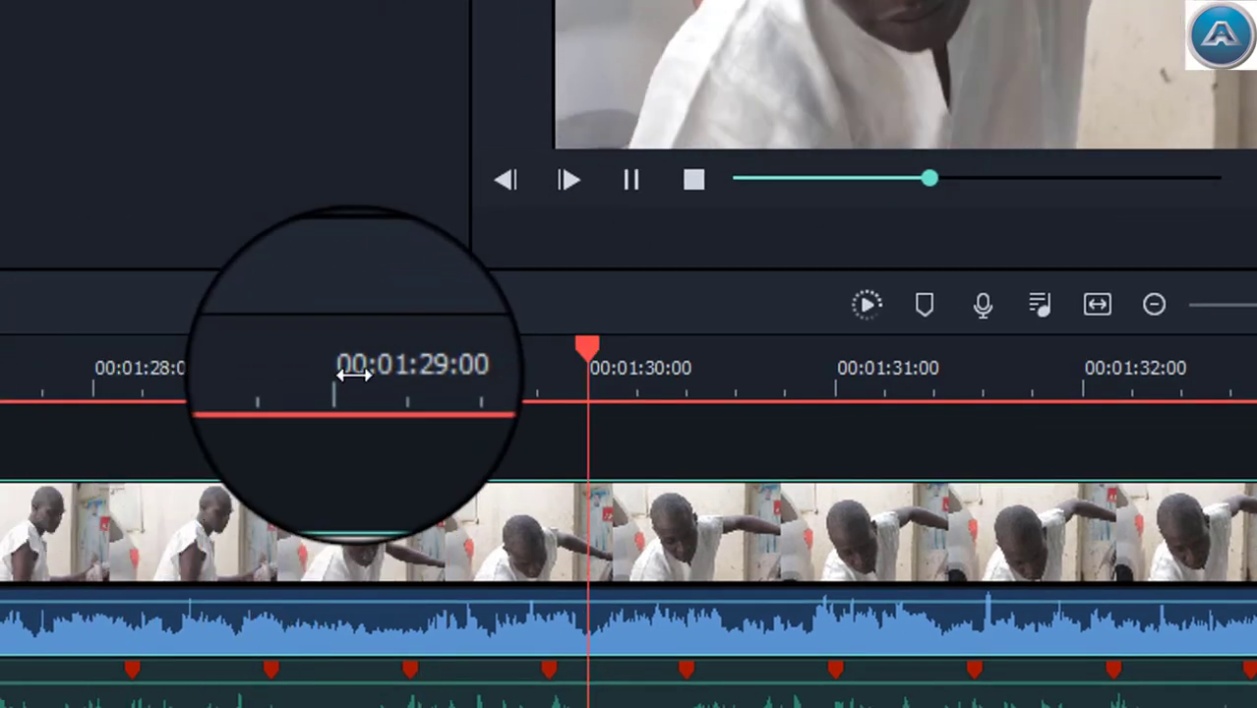
Replay the passage around 00:01:29 repeatedly to pinpoint the sync point, and park the playhead just before 00:01:29:00.
{"action": "left_click", "coordinate": [345, 376]}
{"action": "left_click", "coordinate": [343, 372]}
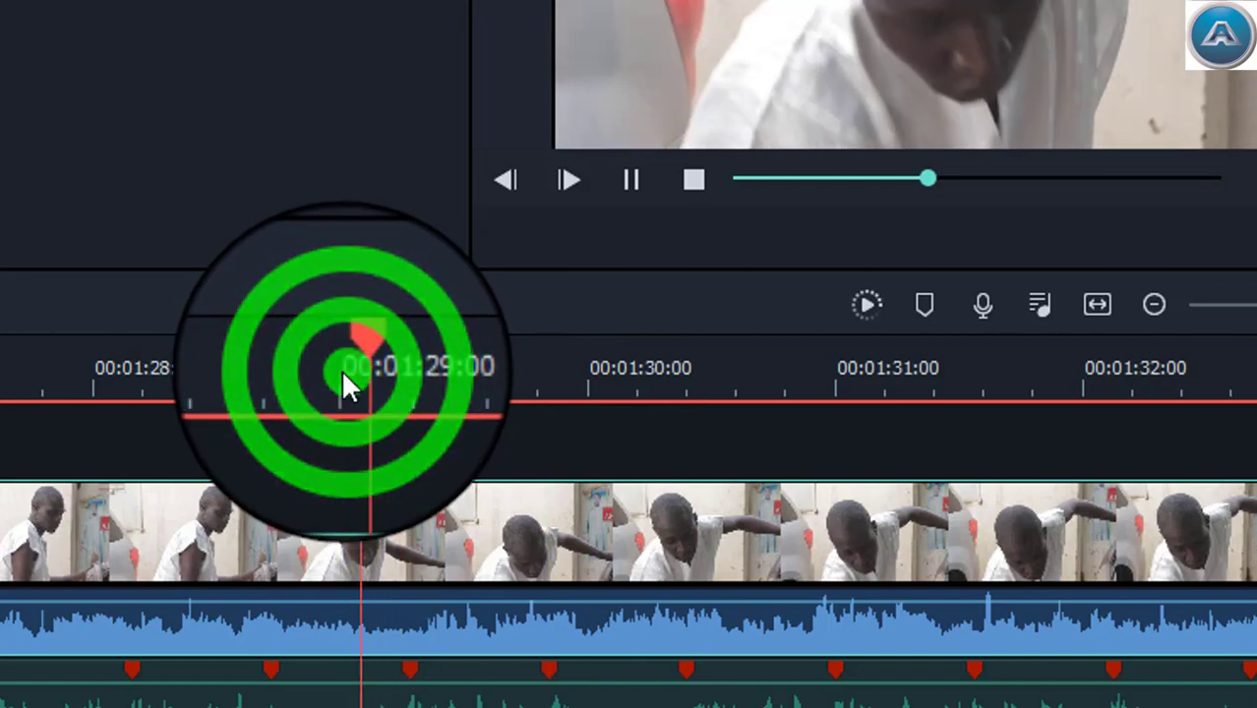
{"action": "left_click", "coordinate": [342, 374]}
{"action": "left_click", "coordinate": [340, 379]}
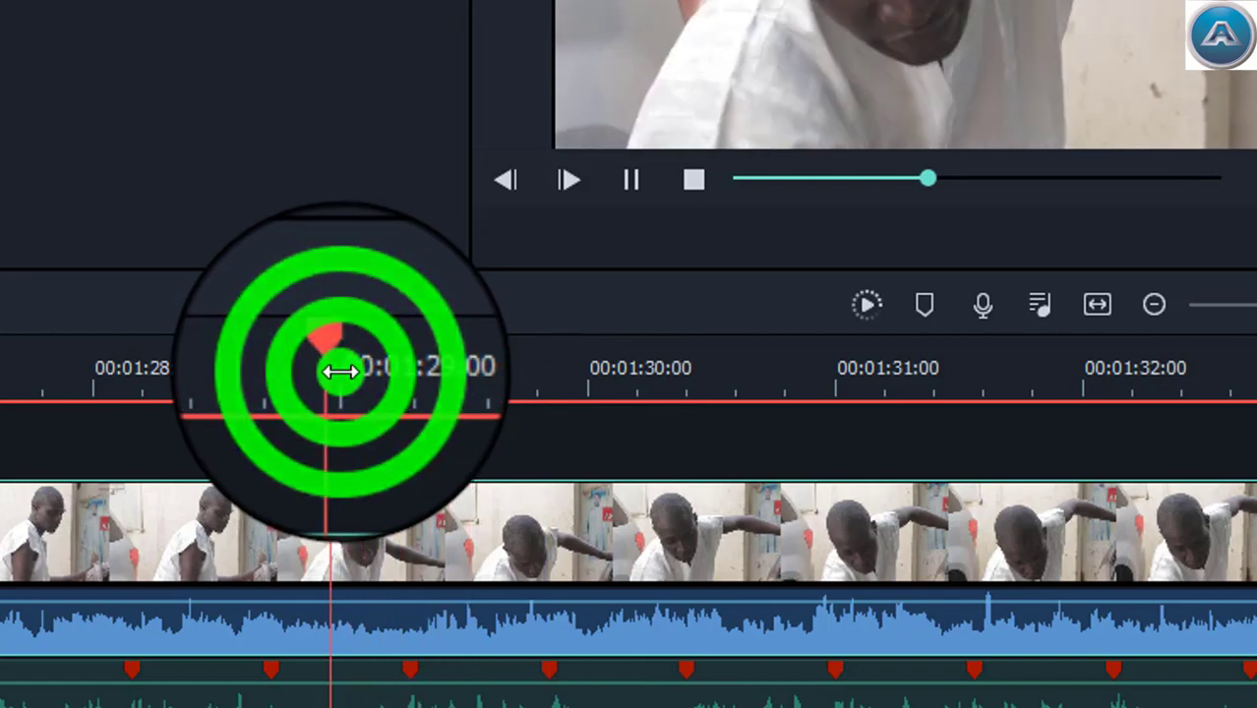
{"action": "key", "text": "space"}
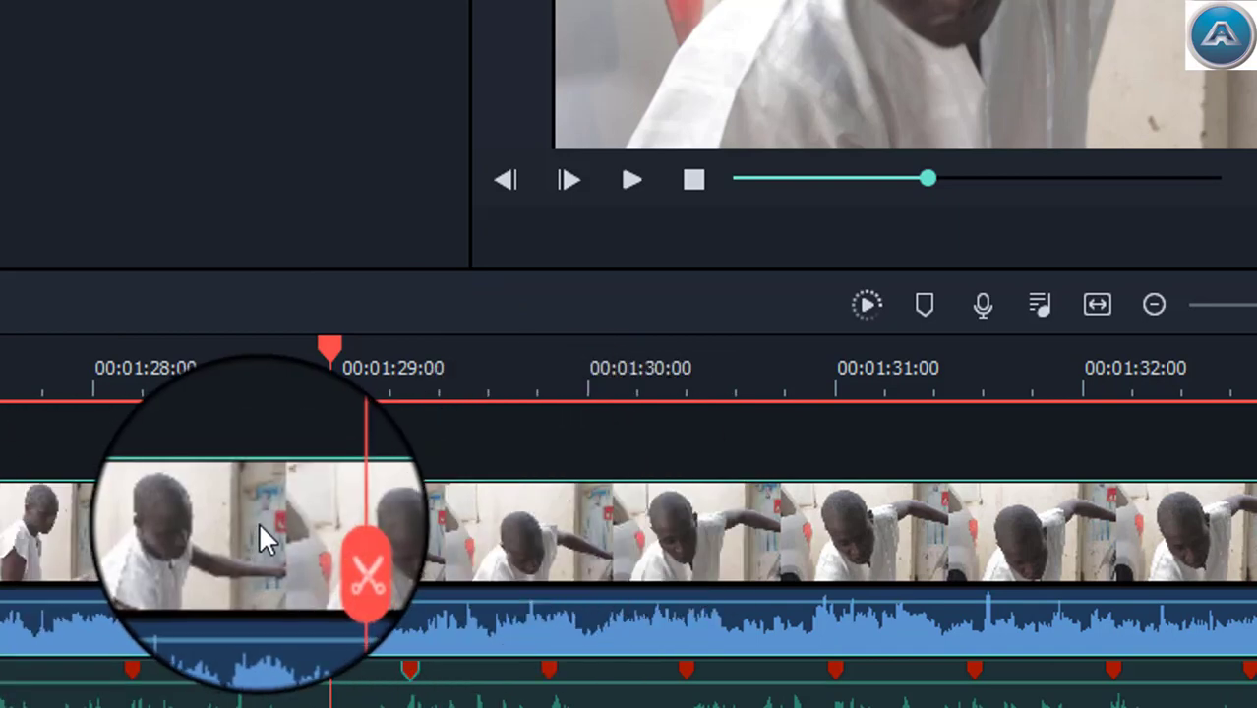
{"action": "key", "text": "space"}
{"action": "left_click", "coordinate": [331, 380]}
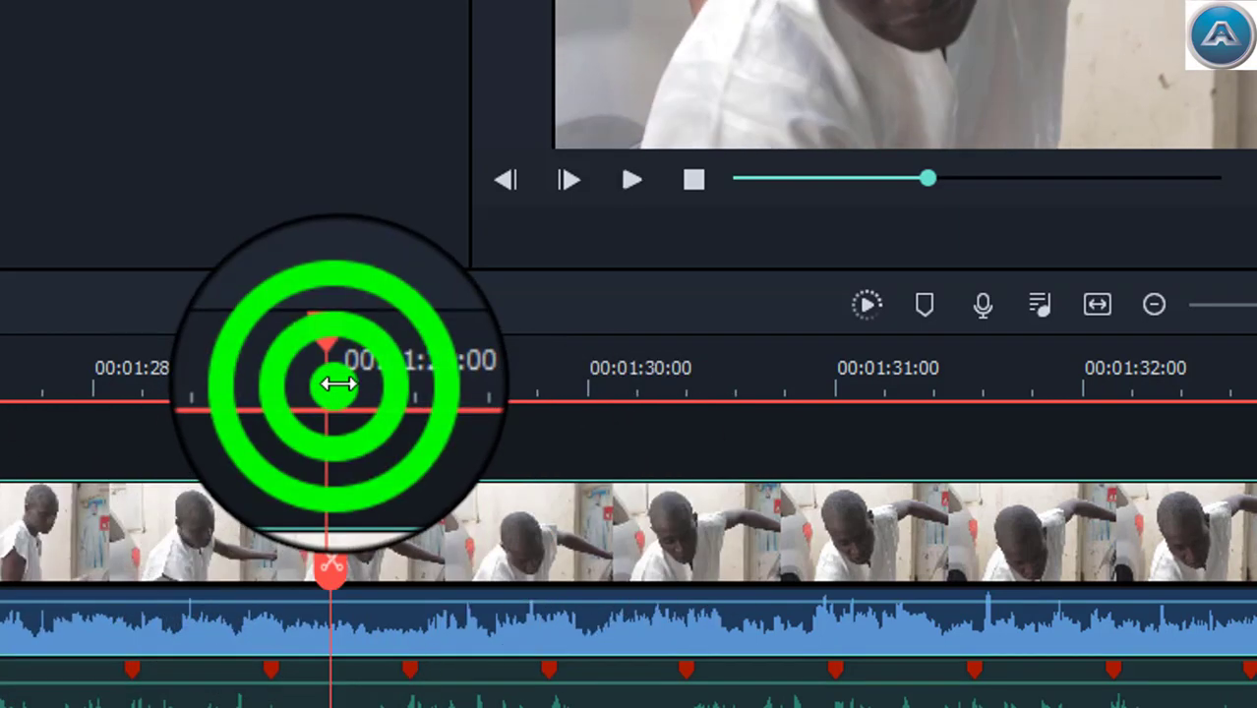
Replay MVI_0039 from about 00:01:29:05 several times and park the playhead back at about 00:01:29:05.
{"action": "left_click", "coordinate": [390, 380]}
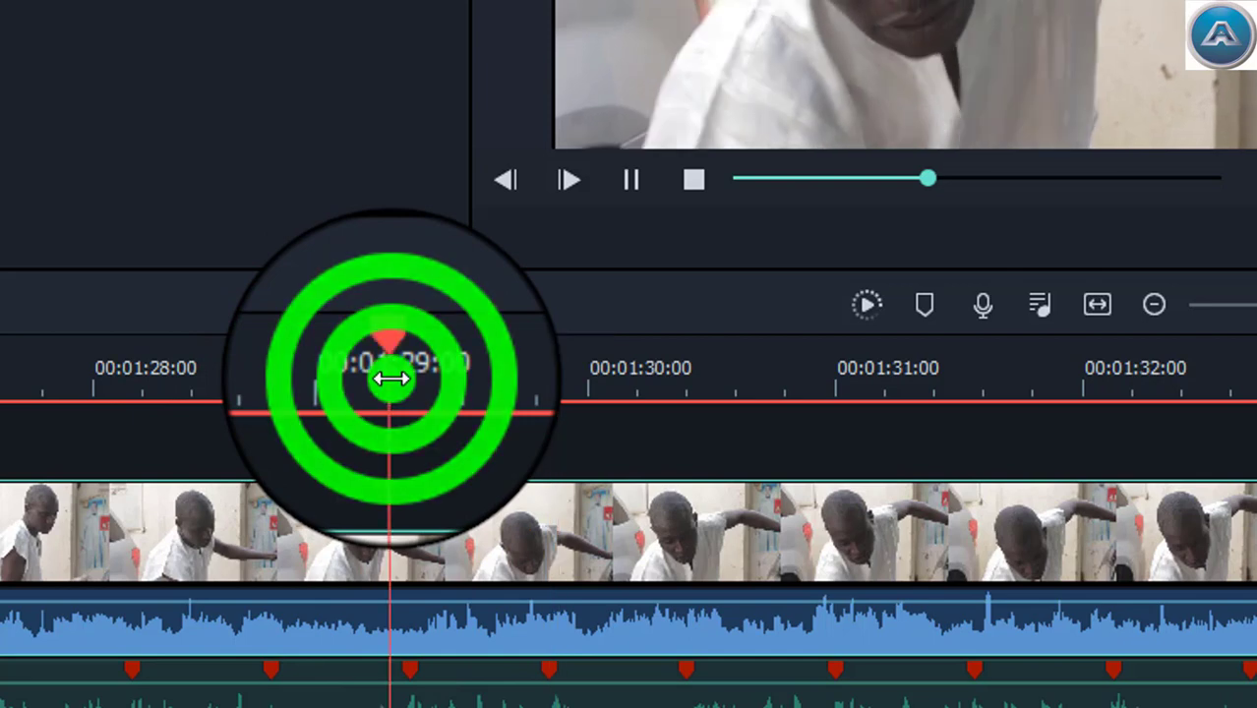
{"action": "left_click", "coordinate": [391, 380]}
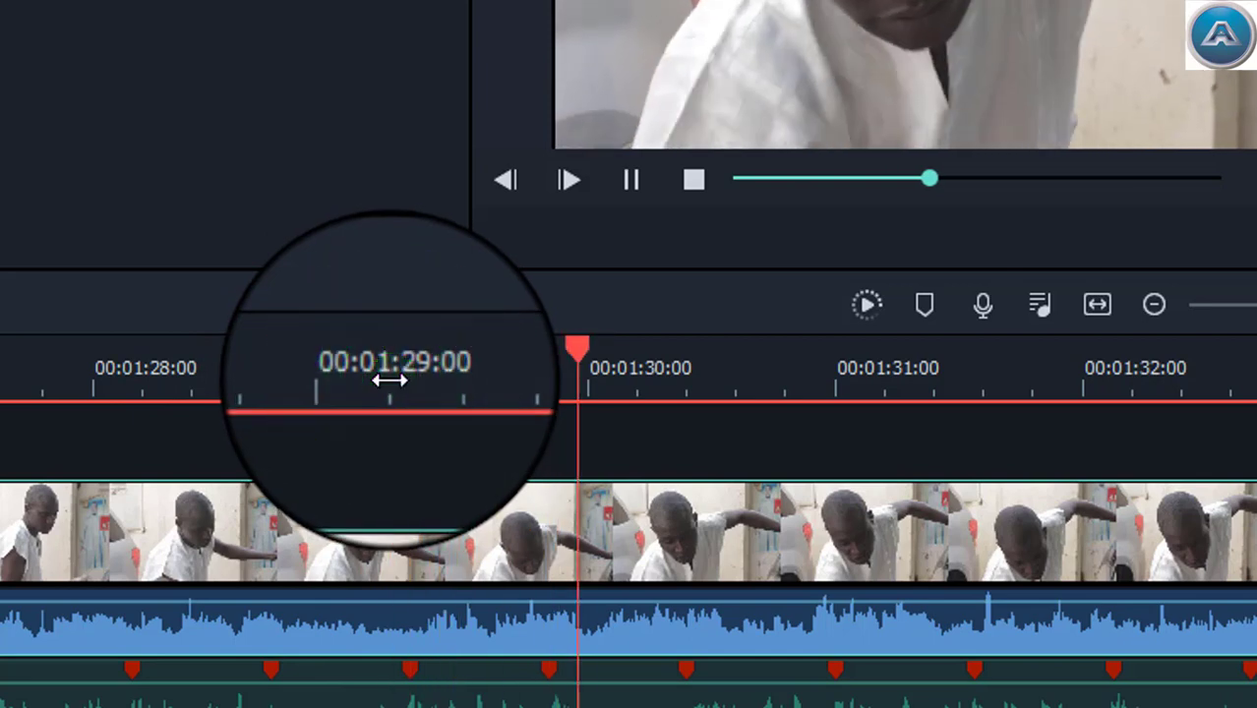
{"action": "left_click", "coordinate": [391, 380]}
{"action": "key", "text": "space"}
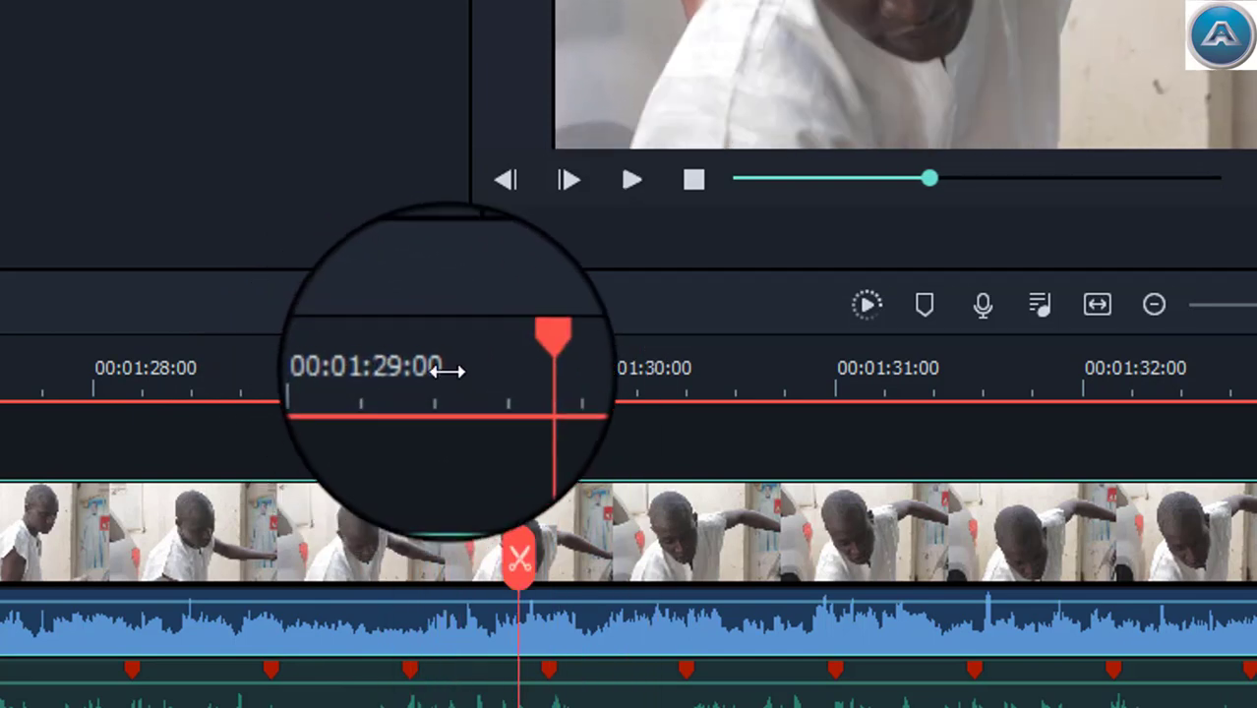
{"action": "left_click", "coordinate": [485, 342]}
{"action": "left_click_drag", "start_coordinate": [485, 342], "coordinate": [396, 393]}
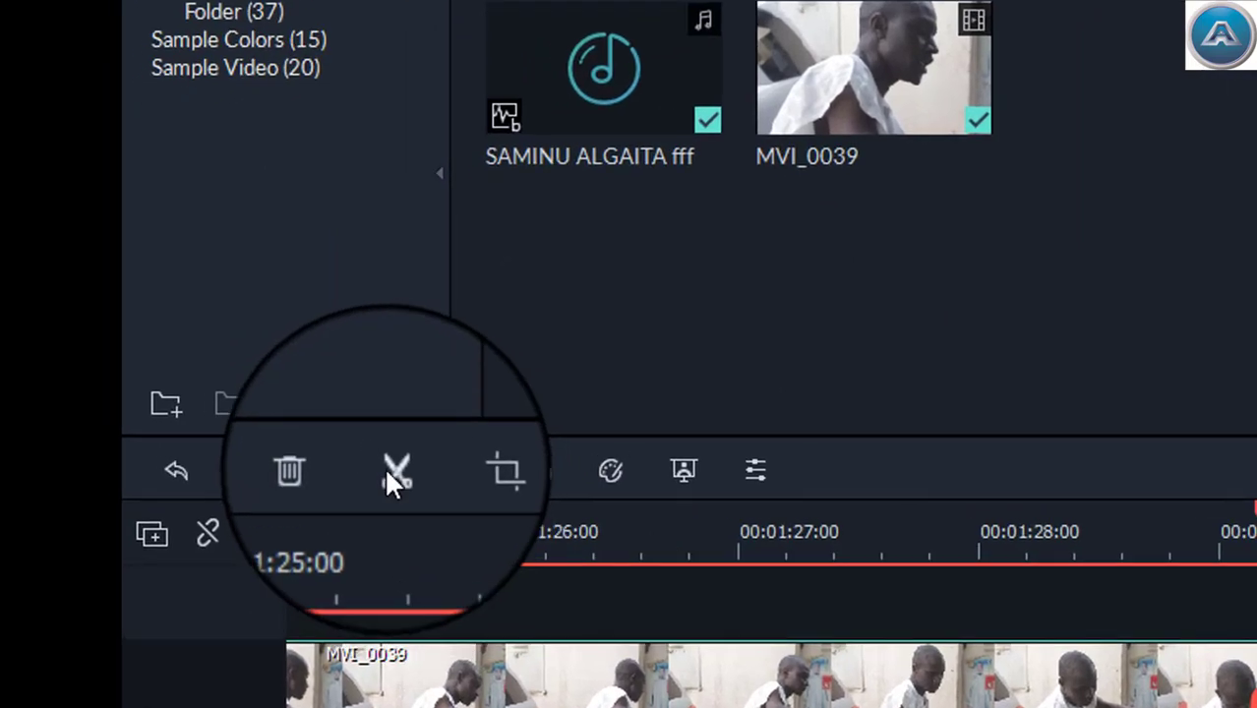
Split MVI_0039 at the playhead just after 00:01:29:00 and delete the part before the cut.
{"action": "left_click", "coordinate": [387, 464]}
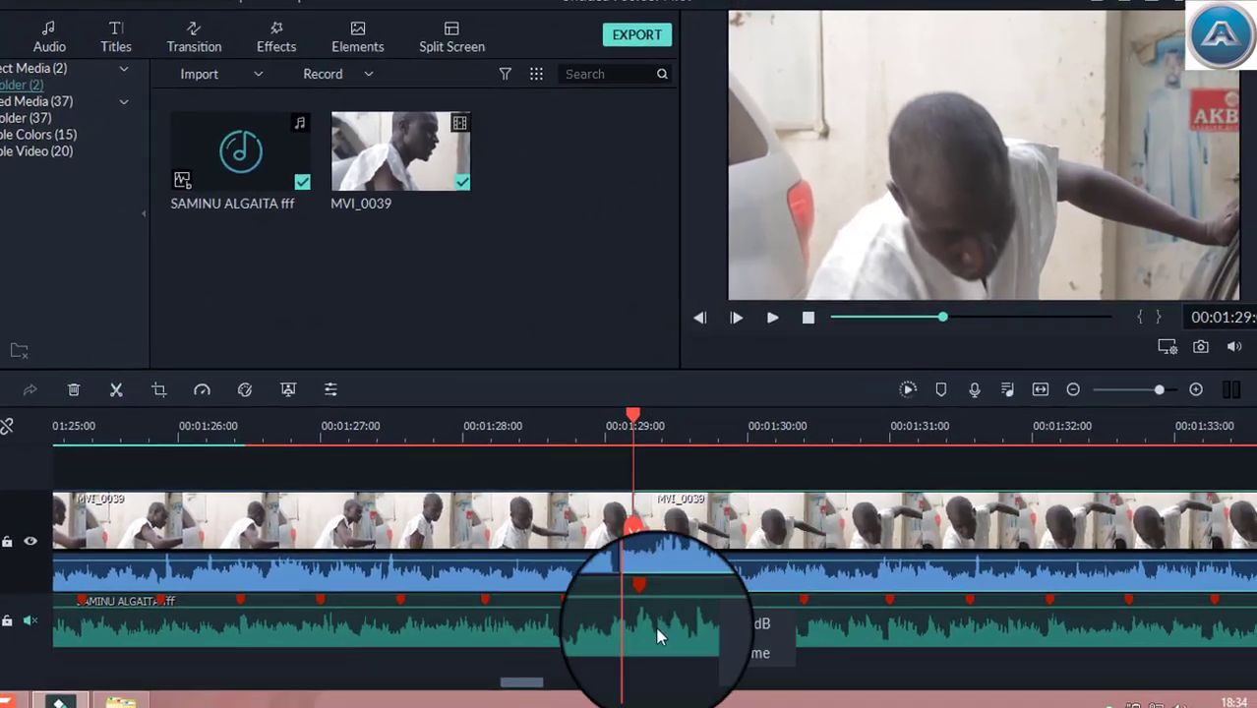
{"action": "left_click", "coordinate": [635, 657]}
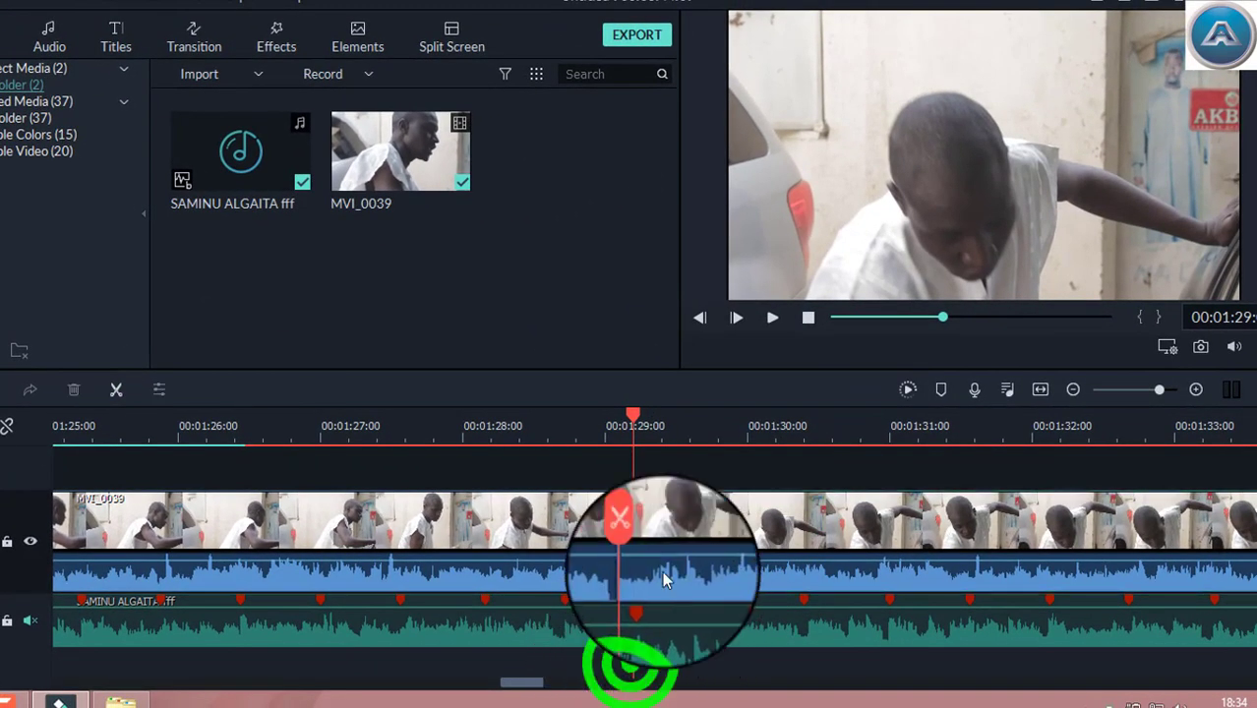
{"action": "left_click", "coordinate": [526, 539]}
{"action": "key", "text": "Delete"}
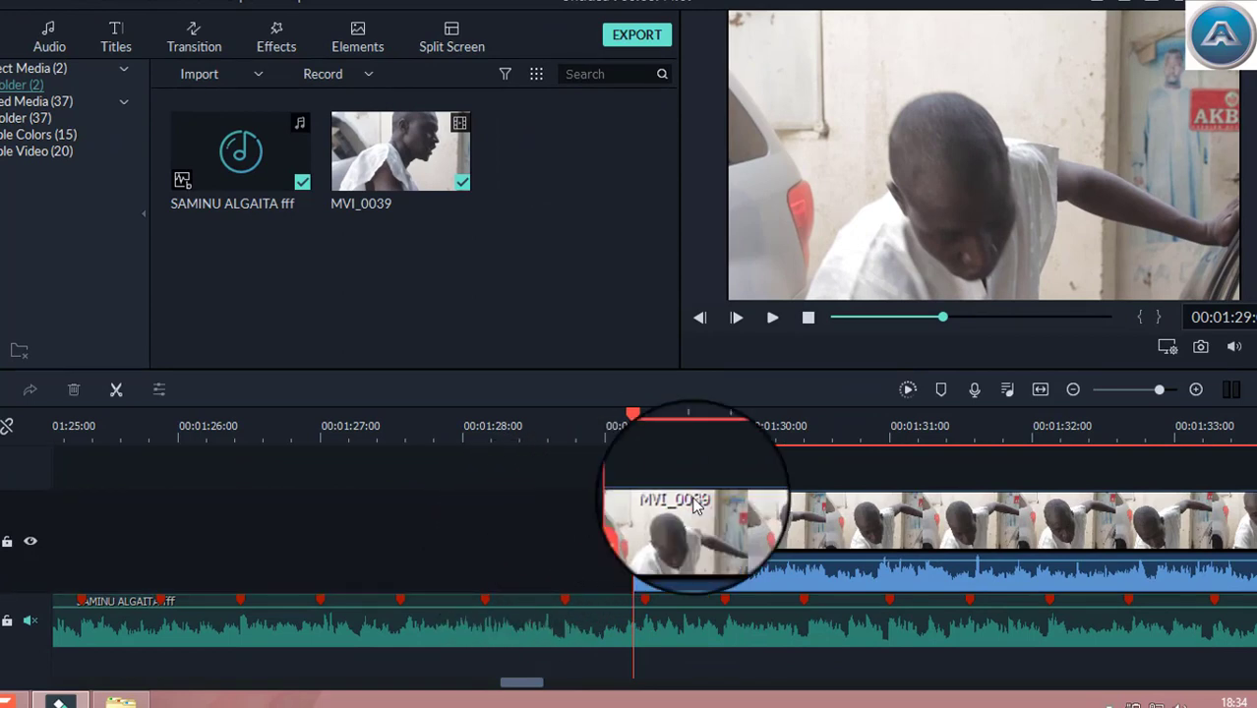
Unmute the song's audio track and play the song from about 00:00:45, ahead of the MVI_0039 clip.
{"action": "left_click_drag", "start_coordinate": [506, 681], "coordinate": [309, 679]}
{"action": "left_click", "coordinate": [315, 432]}
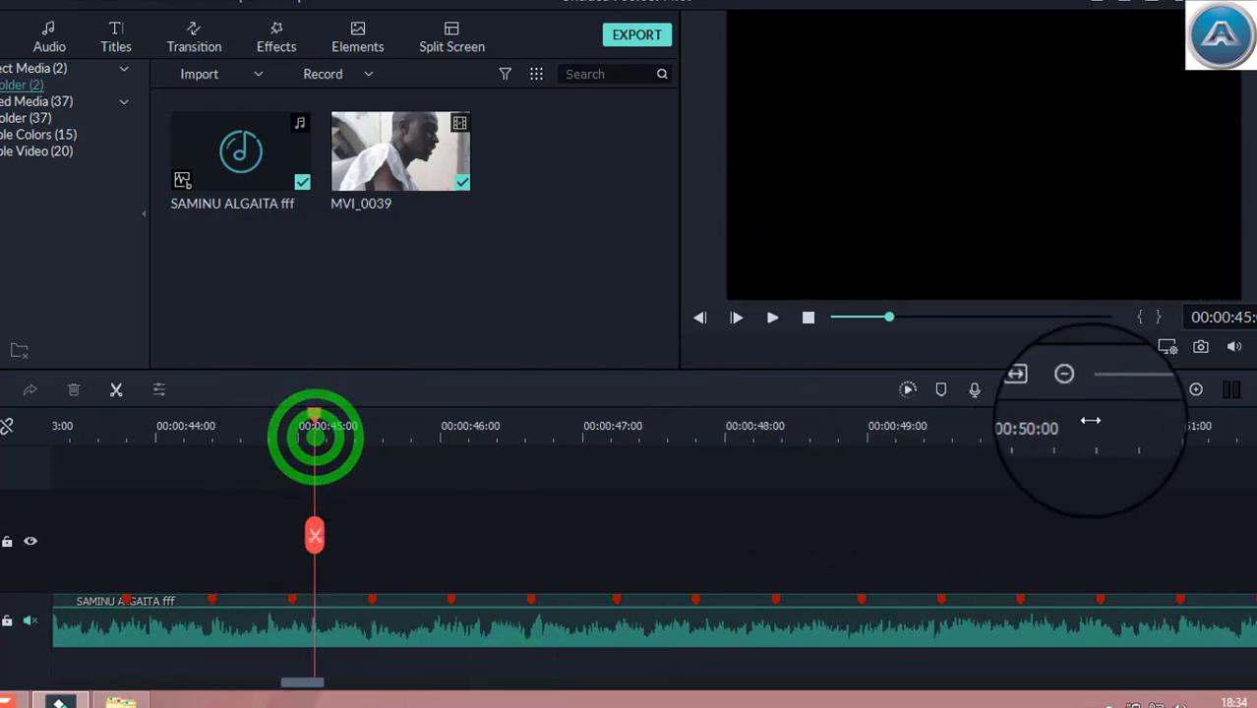
{"action": "left_click", "coordinate": [1129, 390]}
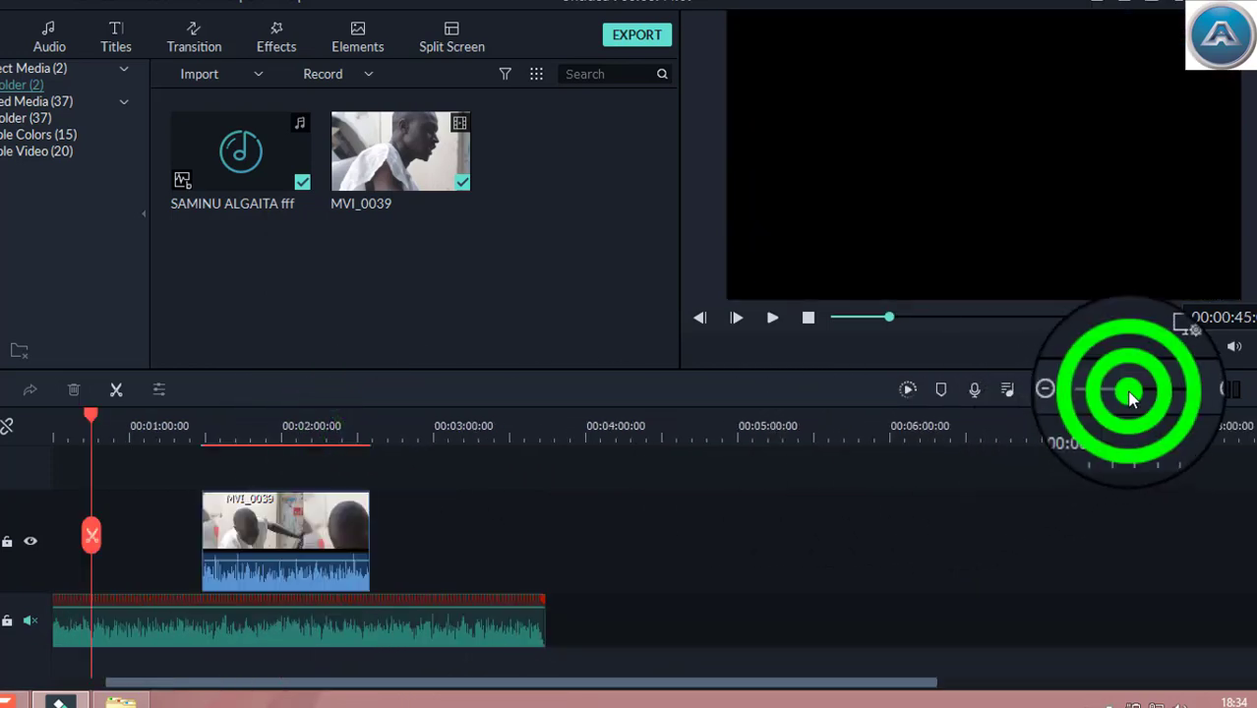
{"action": "left_click", "coordinate": [159, 681]}
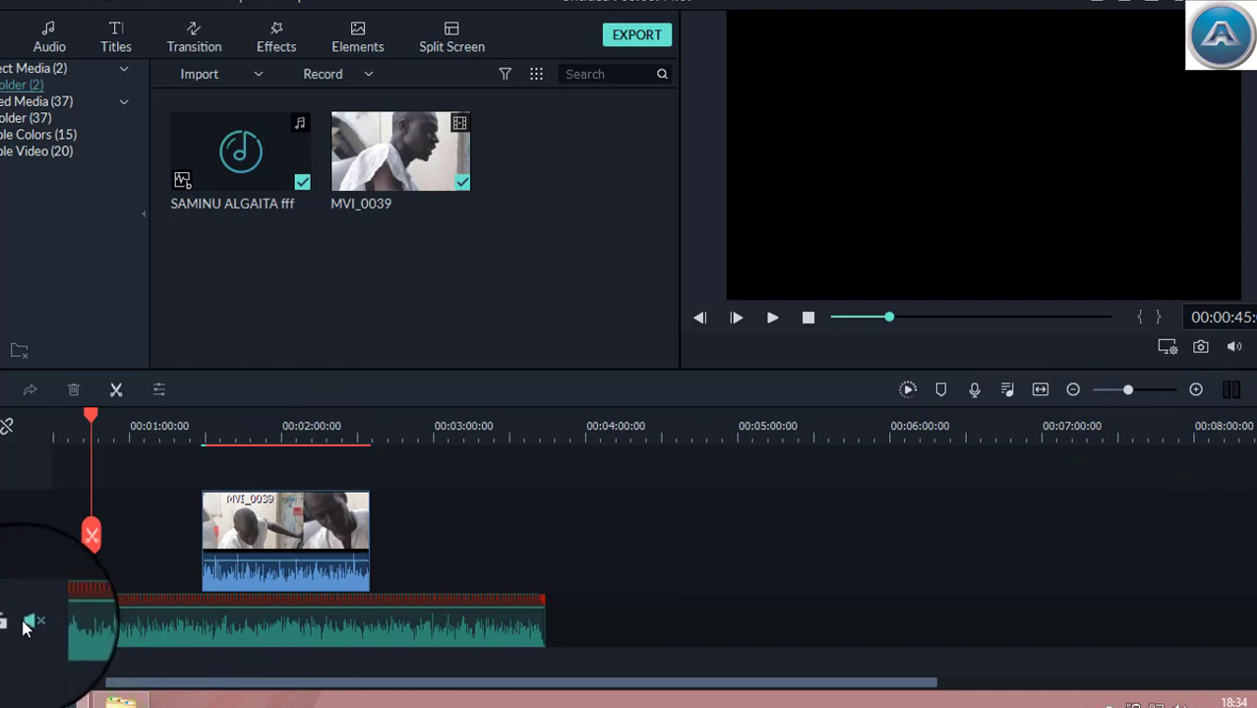
{"action": "left_click", "coordinate": [31, 618]}
{"action": "left_click", "coordinate": [774, 318]}
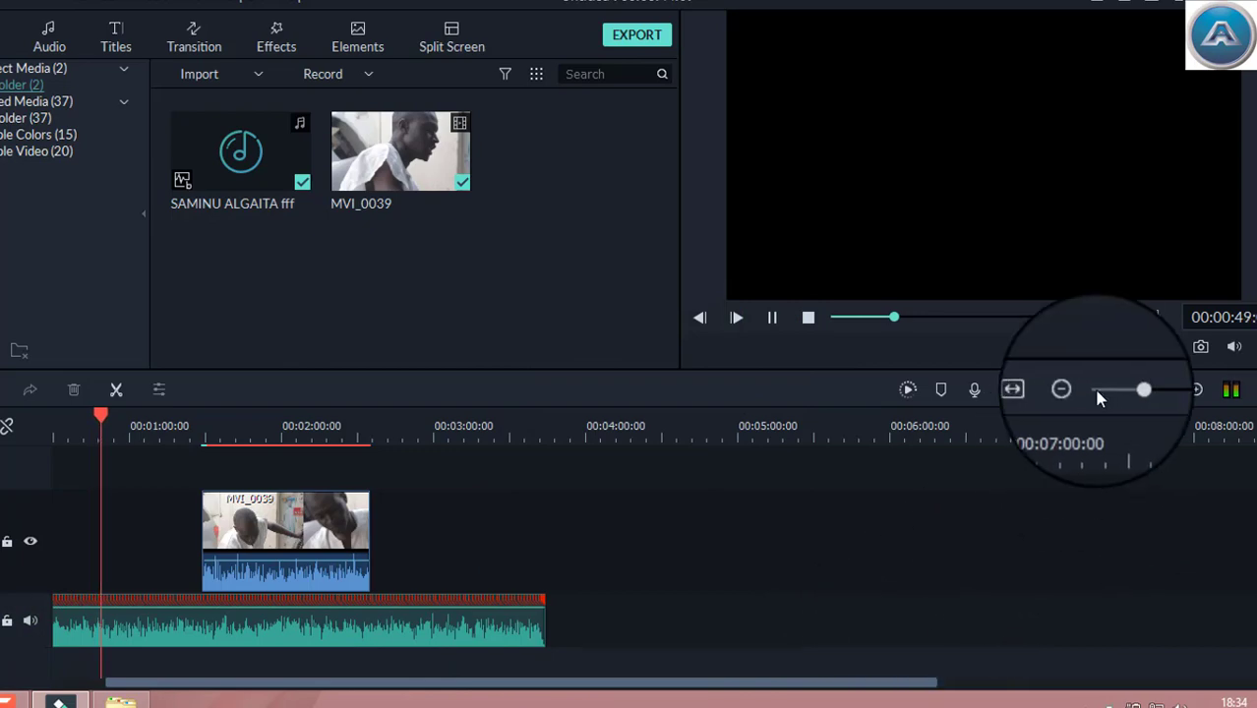
Listen to the song on a finer timeline scale up to about 00:01:11 and pause it.
{"action": "left_click_drag", "start_coordinate": [1129, 392], "coordinate": [1142, 391]}
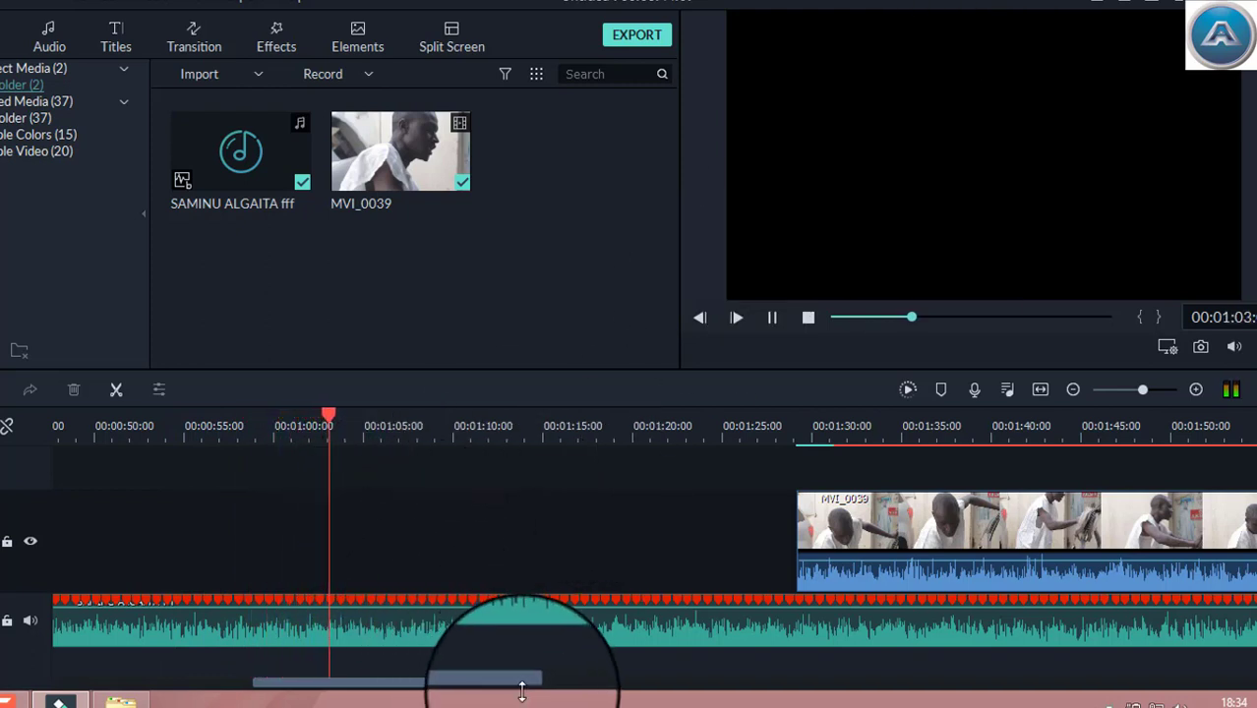
{"action": "left_click_drag", "start_coordinate": [1139, 393], "coordinate": [1158, 394]}
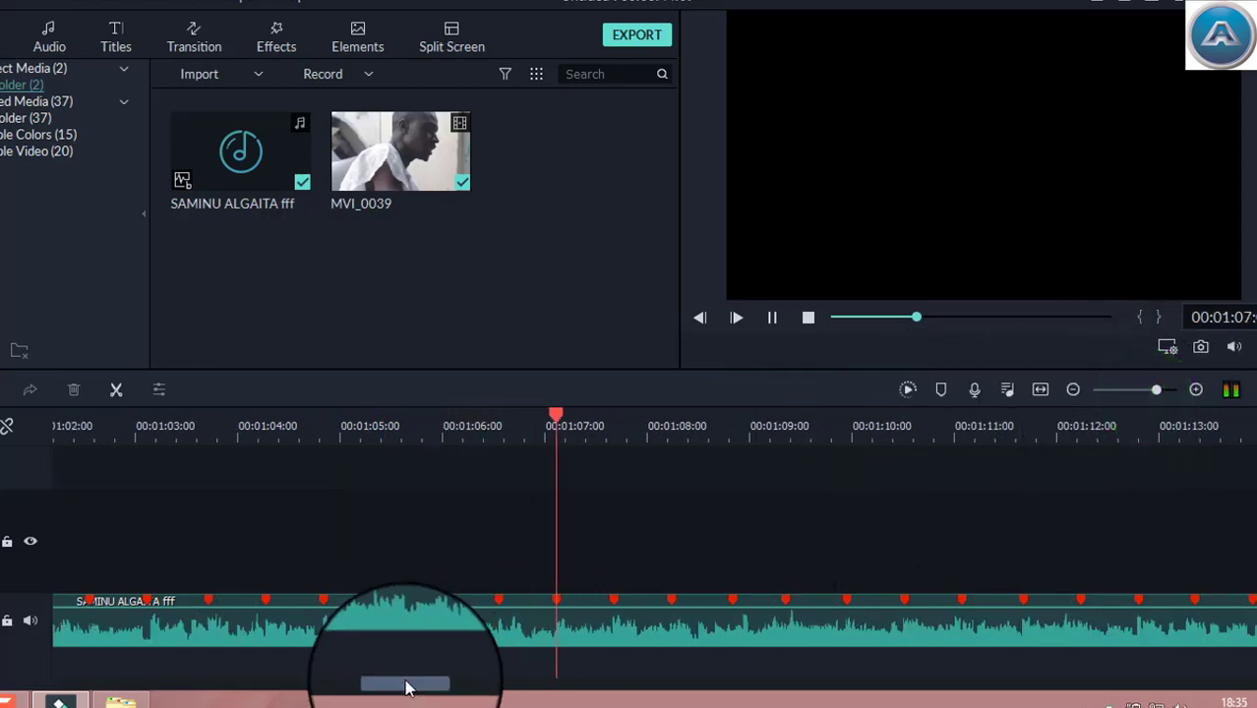
{"action": "left_click_drag", "start_coordinate": [405, 687], "coordinate": [299, 696]}
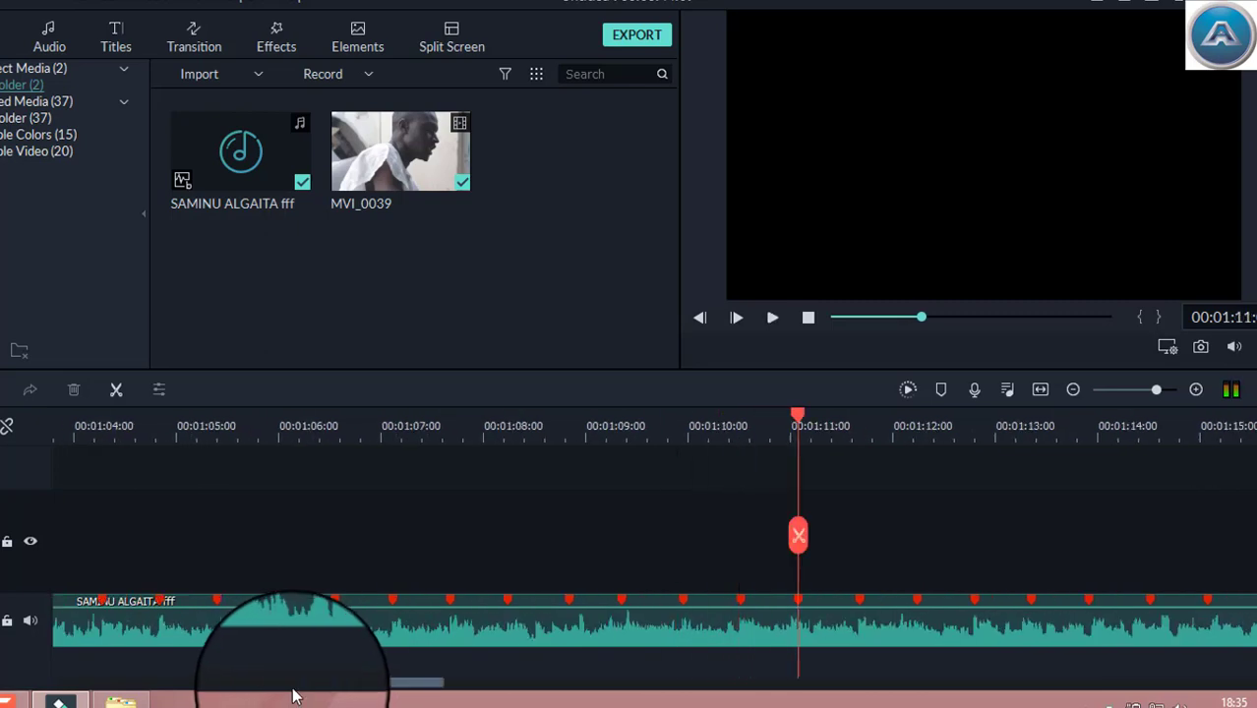
Listen to the song from about 00:00:15 for the phrase heard in the clip and pause at about 00:00:33.
{"action": "left_click_drag", "start_coordinate": [413, 693], "coordinate": [156, 695]}
{"action": "left_click", "coordinate": [175, 429]}
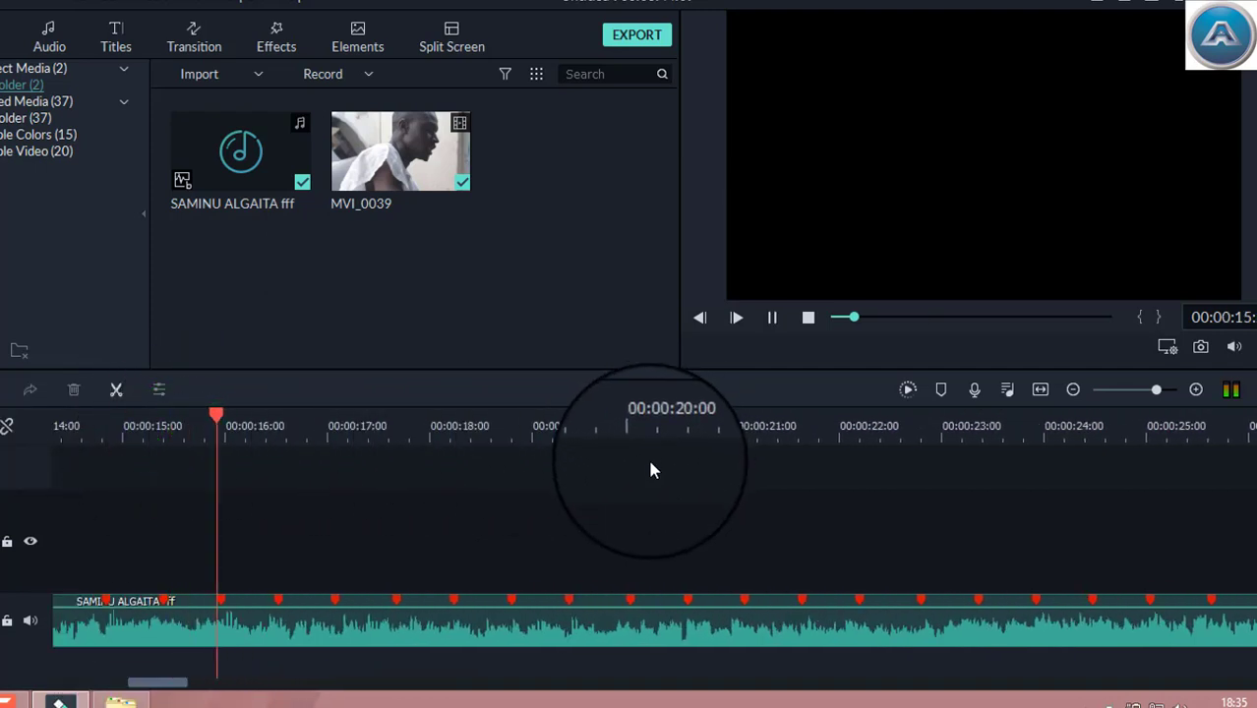
{"action": "key", "text": "space"}
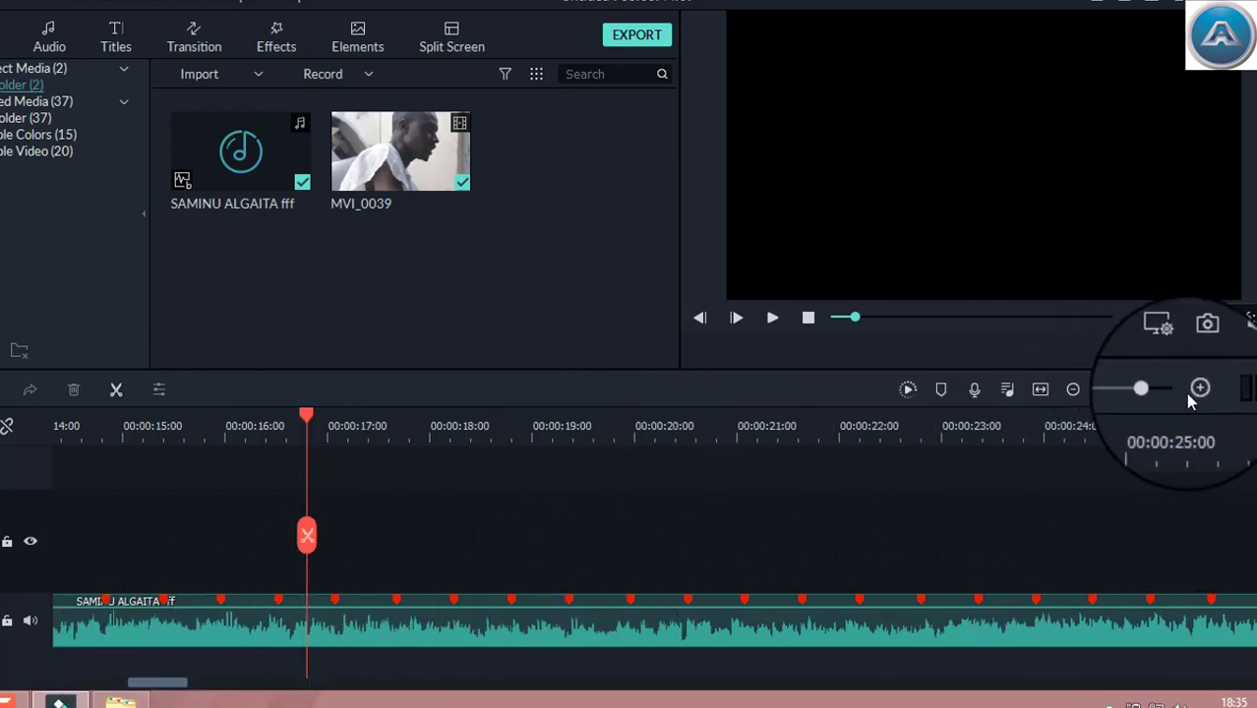
{"action": "left_click", "coordinate": [1144, 386]}
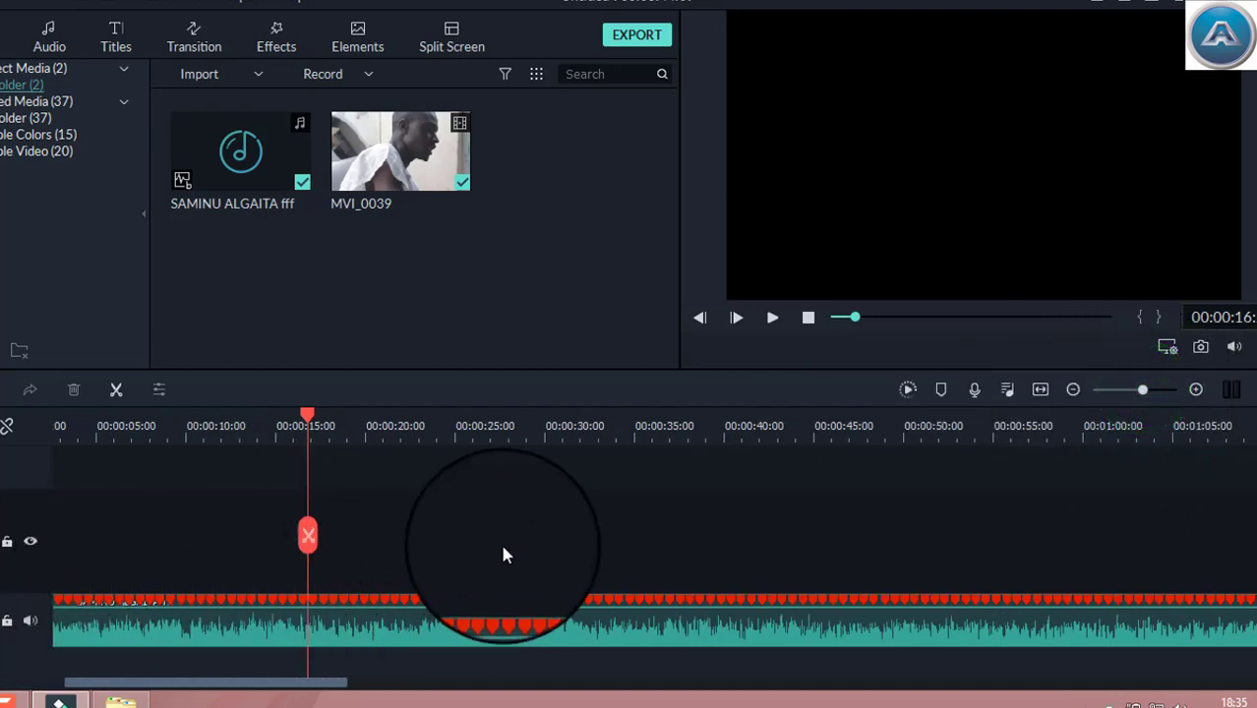
{"action": "left_click", "coordinate": [773, 319]}
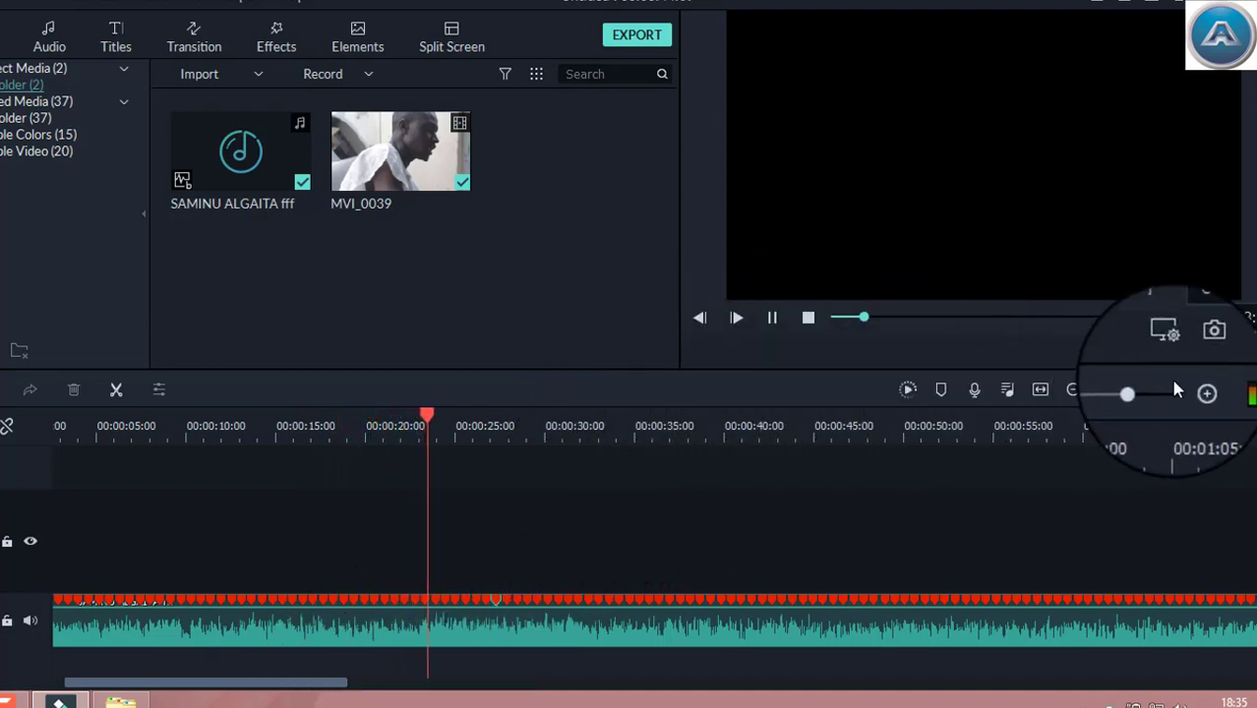
{"action": "left_click", "coordinate": [1147, 389]}
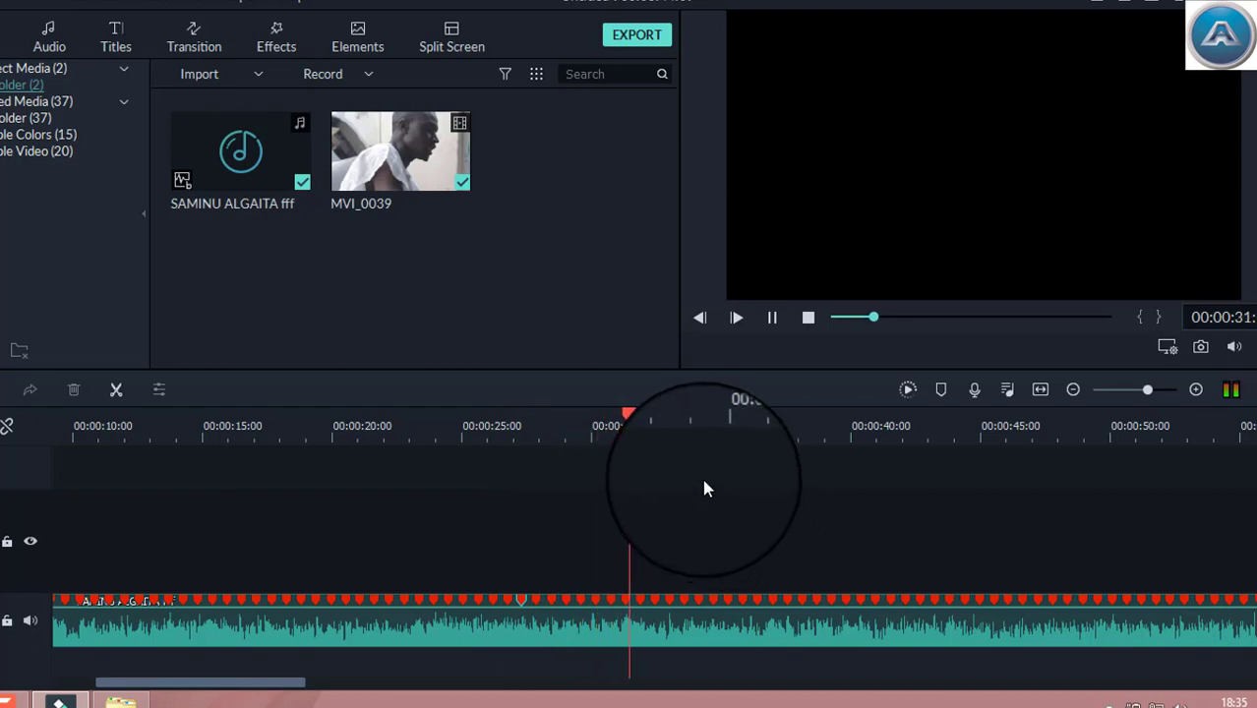
{"action": "key", "text": "space"}
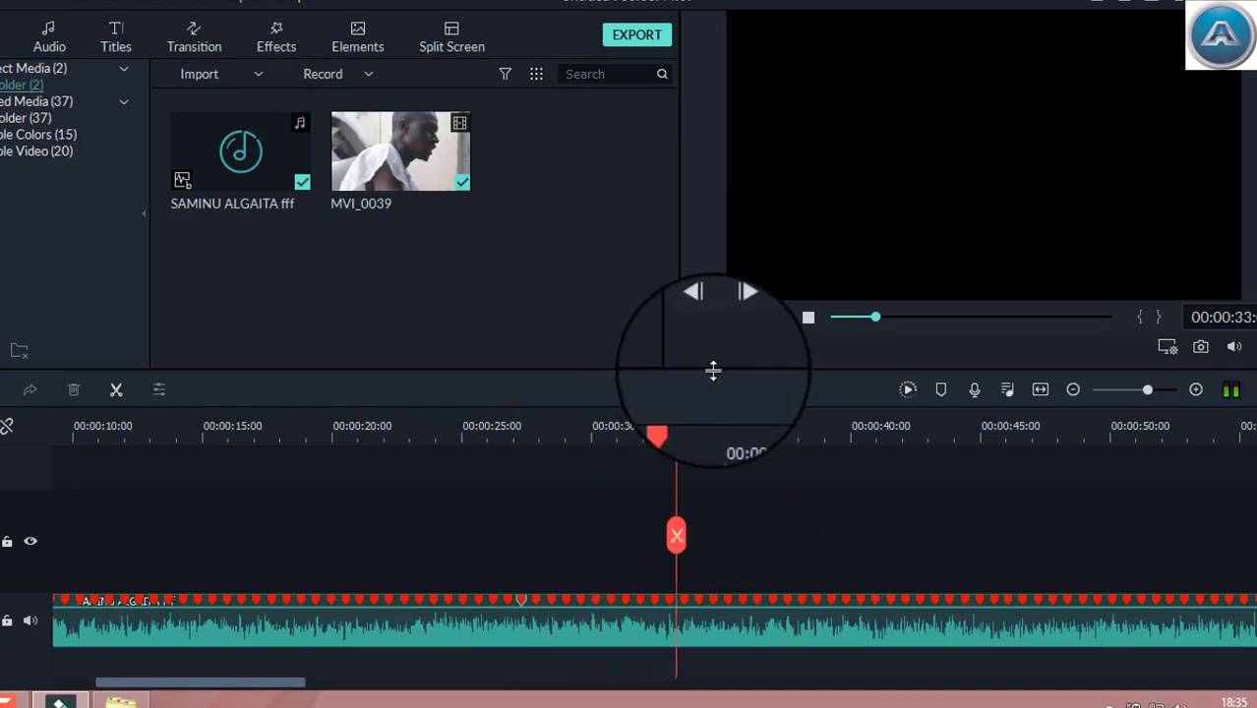
Park the playhead at about 00:00:33:00 in the song at frame-level scale and play a short passage from there.
{"action": "left_click", "coordinate": [668, 411]}
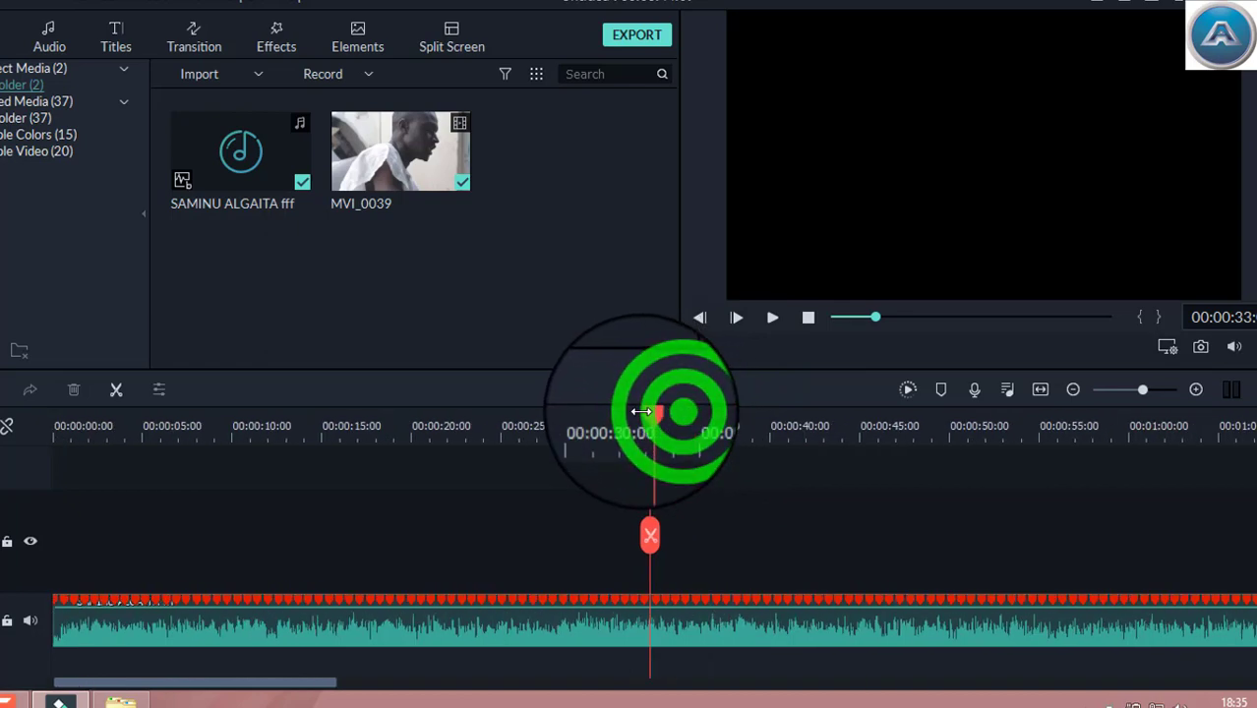
{"action": "scroll", "coordinate": [678, 411], "scroll_direction": "up", "scroll_amount": 3}
{"action": "scroll", "coordinate": [750, 411], "scroll_direction": "up", "scroll_amount": 5}
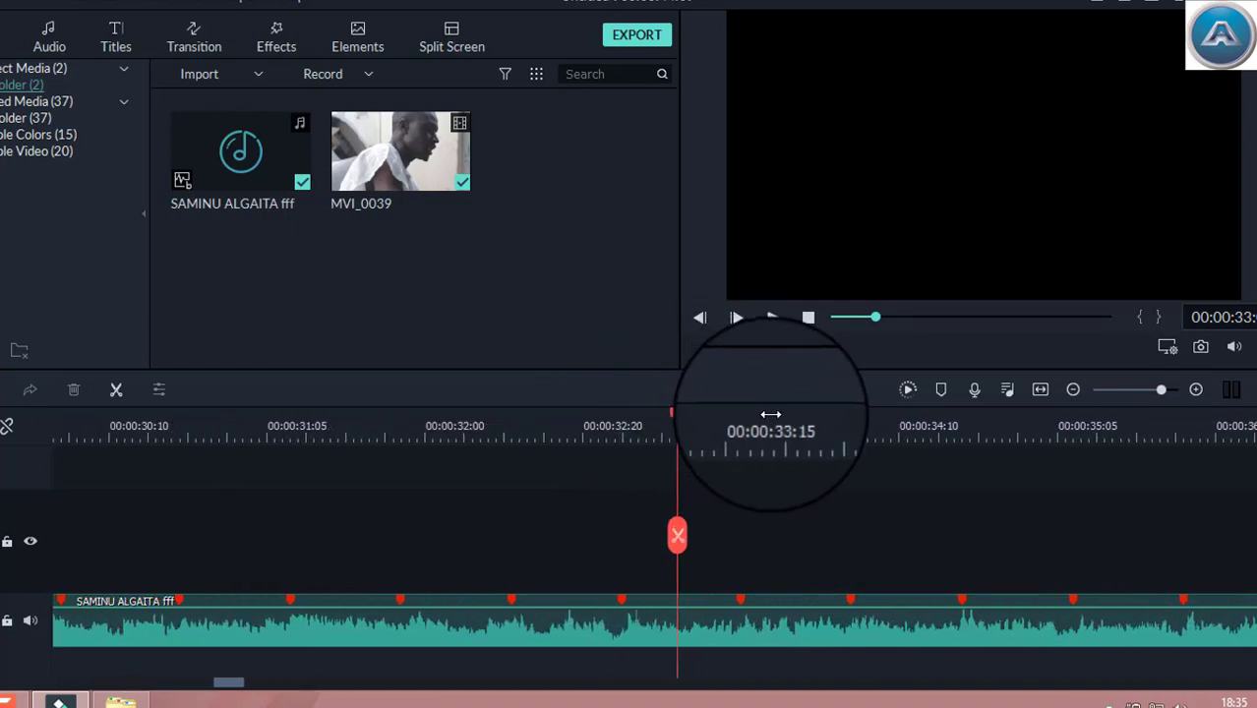
{"action": "left_click_drag", "start_coordinate": [678, 416], "coordinate": [594, 439]}
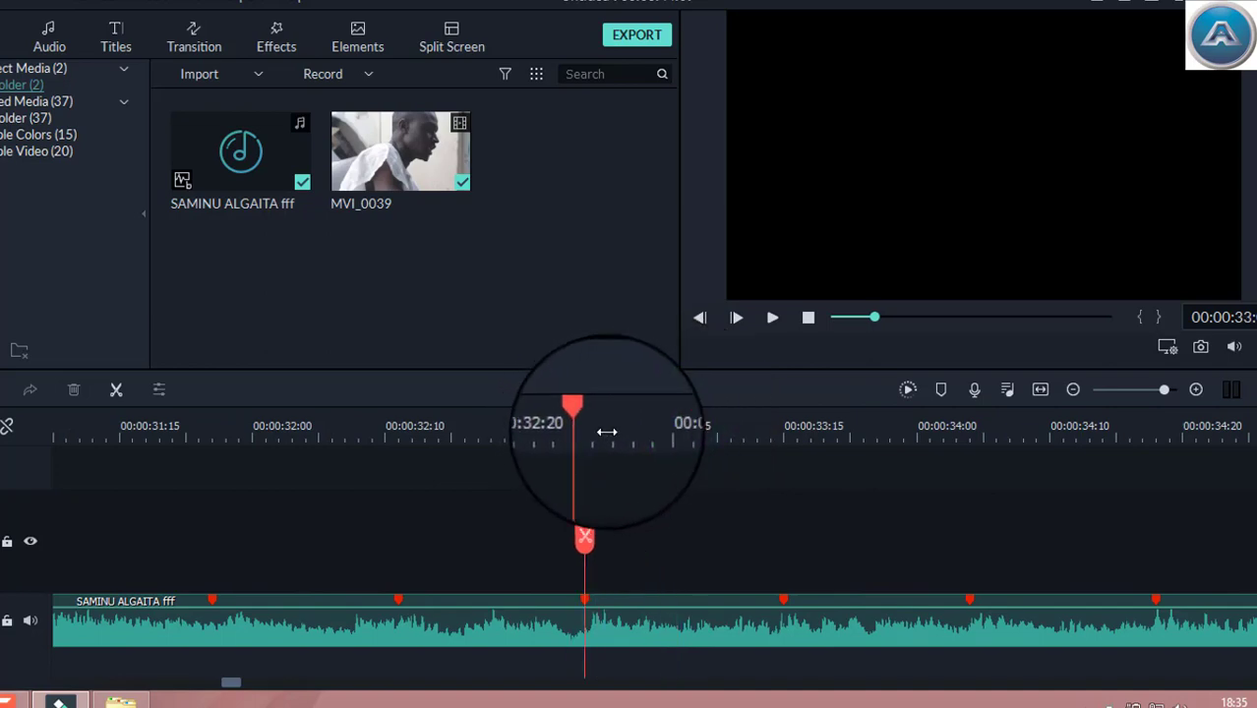
{"action": "key", "text": "space"}
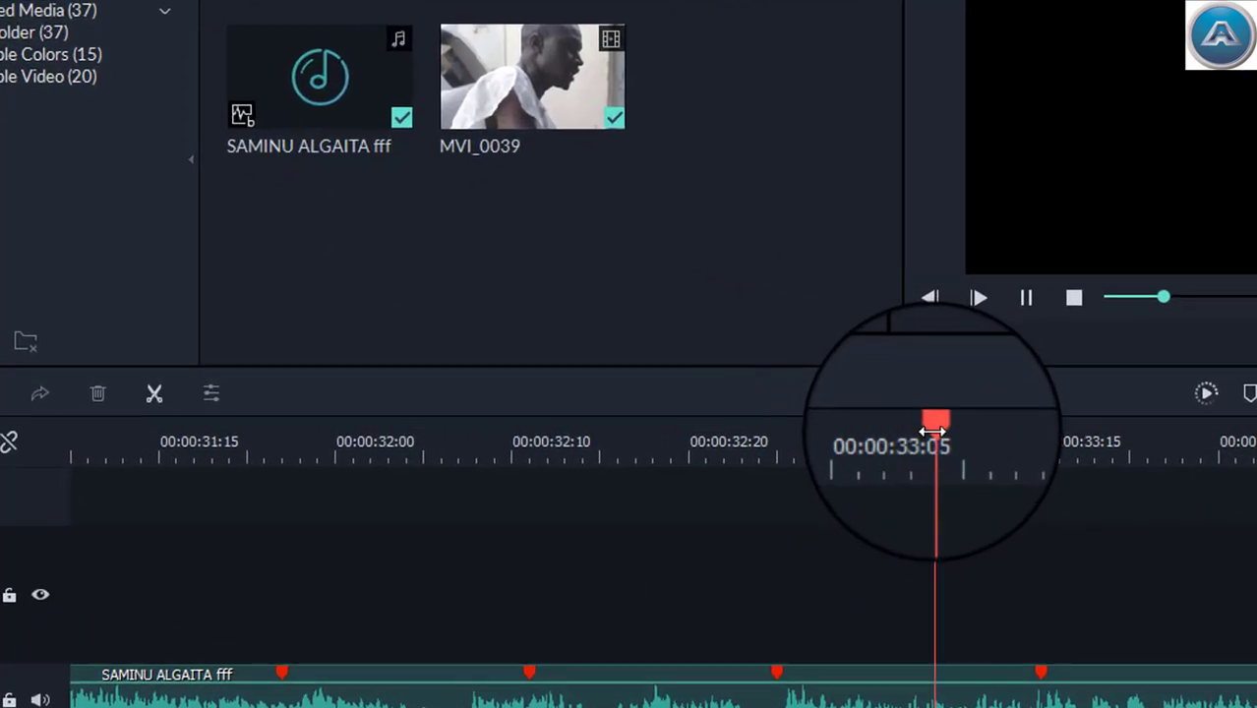
{"action": "key", "text": "space"}
Replay the song from slightly earlier points, about 00:00:32:22, 00:00:32:20 and 00:00:32:15, to locate the matching sound.
{"action": "left_click", "coordinate": [559, 426]}
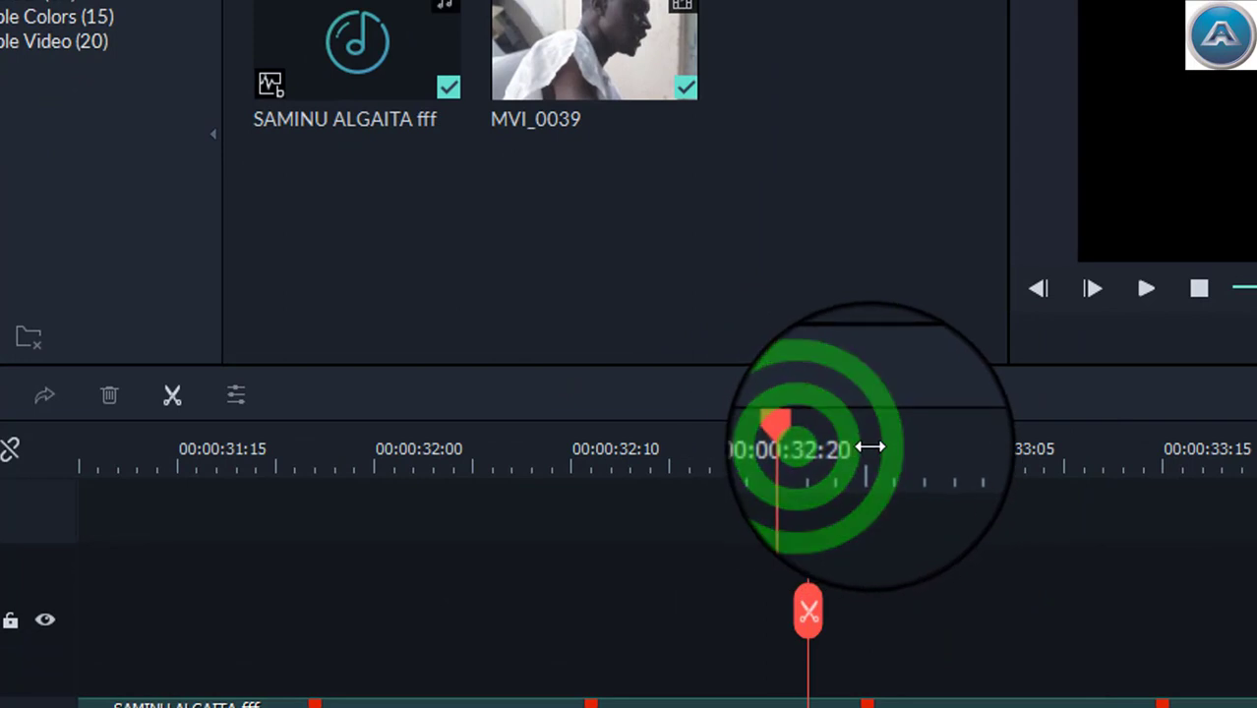
{"action": "key", "text": "space"}
{"action": "left_click", "coordinate": [769, 450]}
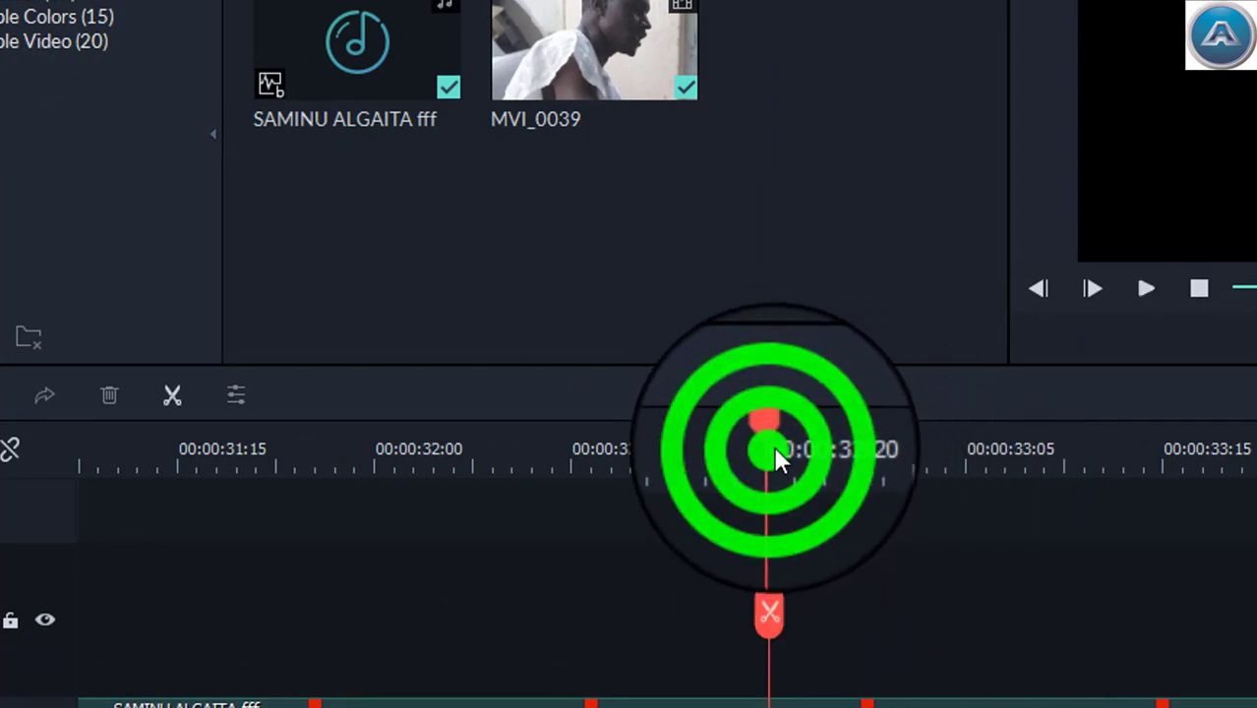
{"action": "key", "text": "space"}
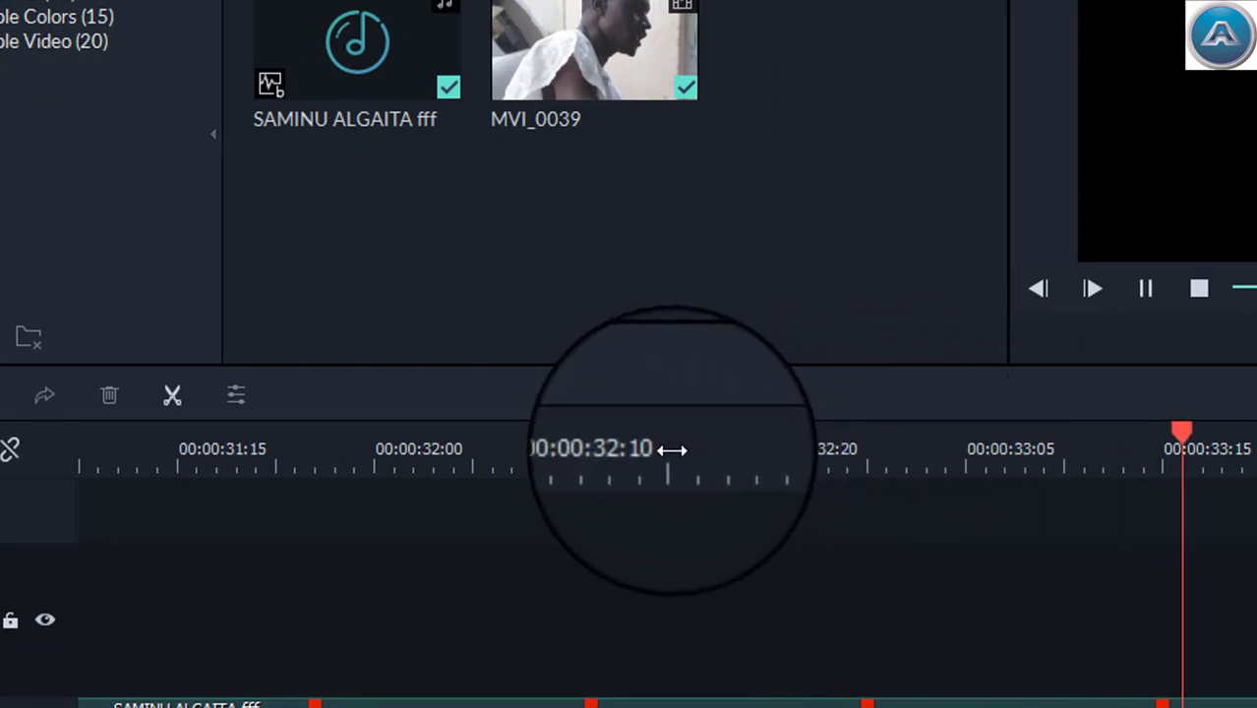
{"action": "left_click", "coordinate": [681, 449]}
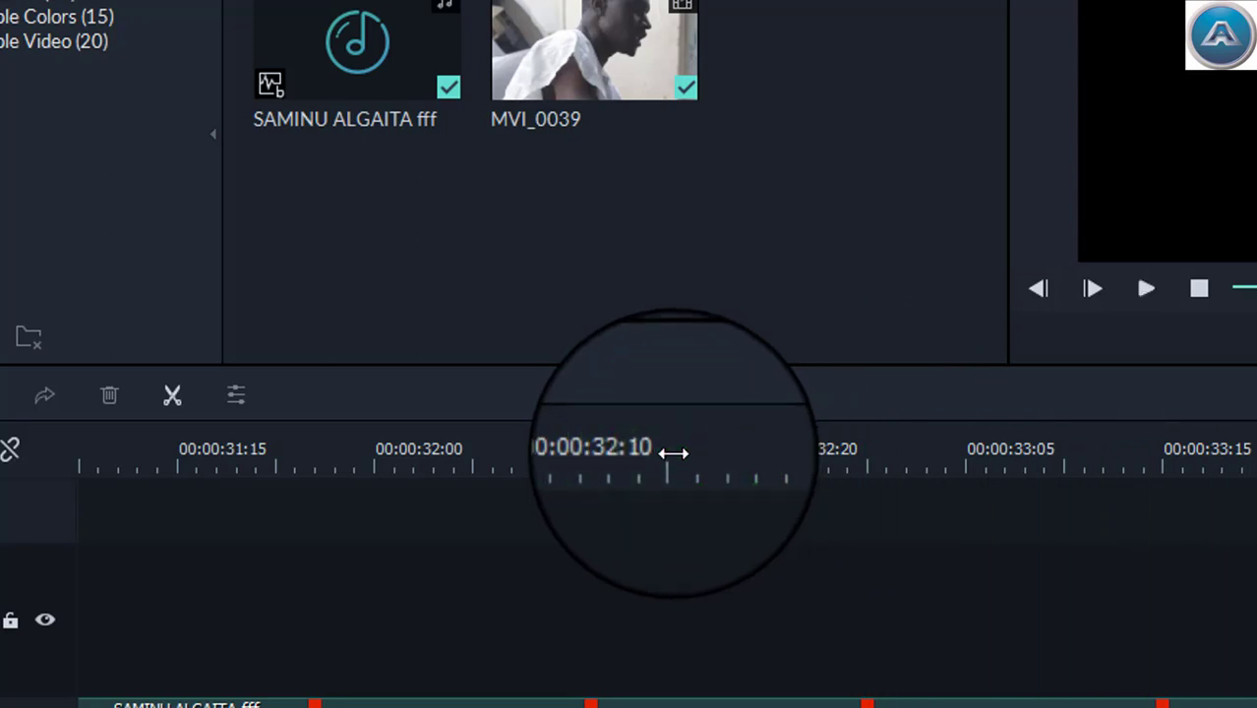
{"action": "left_click", "coordinate": [673, 452]}
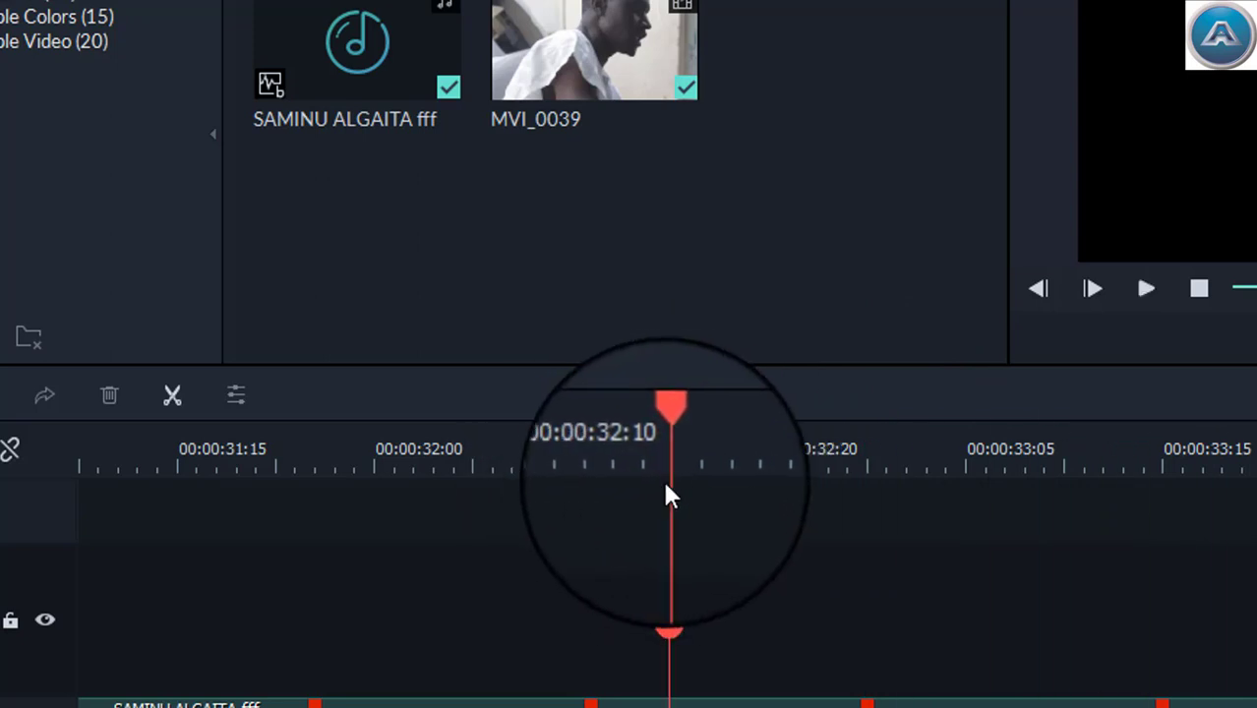
Replay the song from earlier frames, about 00:00:32:13, 00:00:32:06 and 00:00:32:05, to pin down the matching sound.
{"action": "mouse_move", "coordinate": [631, 464]}
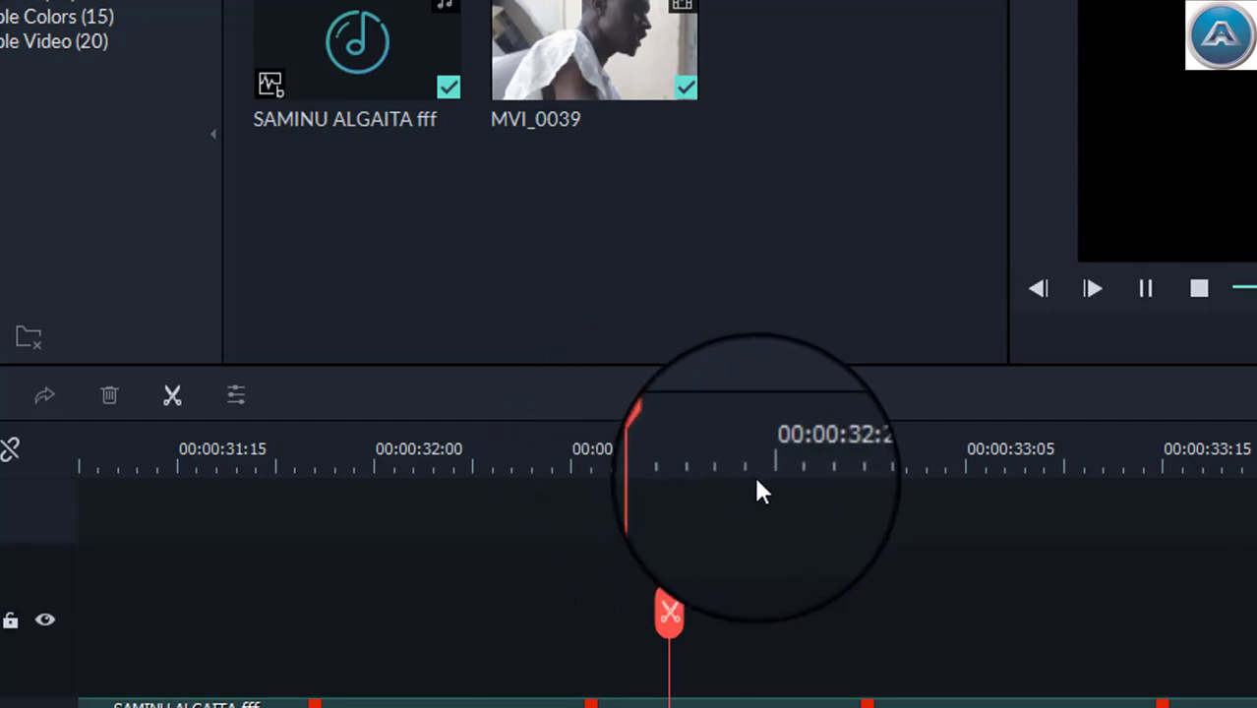
{"action": "left_click", "coordinate": [692, 476]}
{"action": "left_click", "coordinate": [640, 440]}
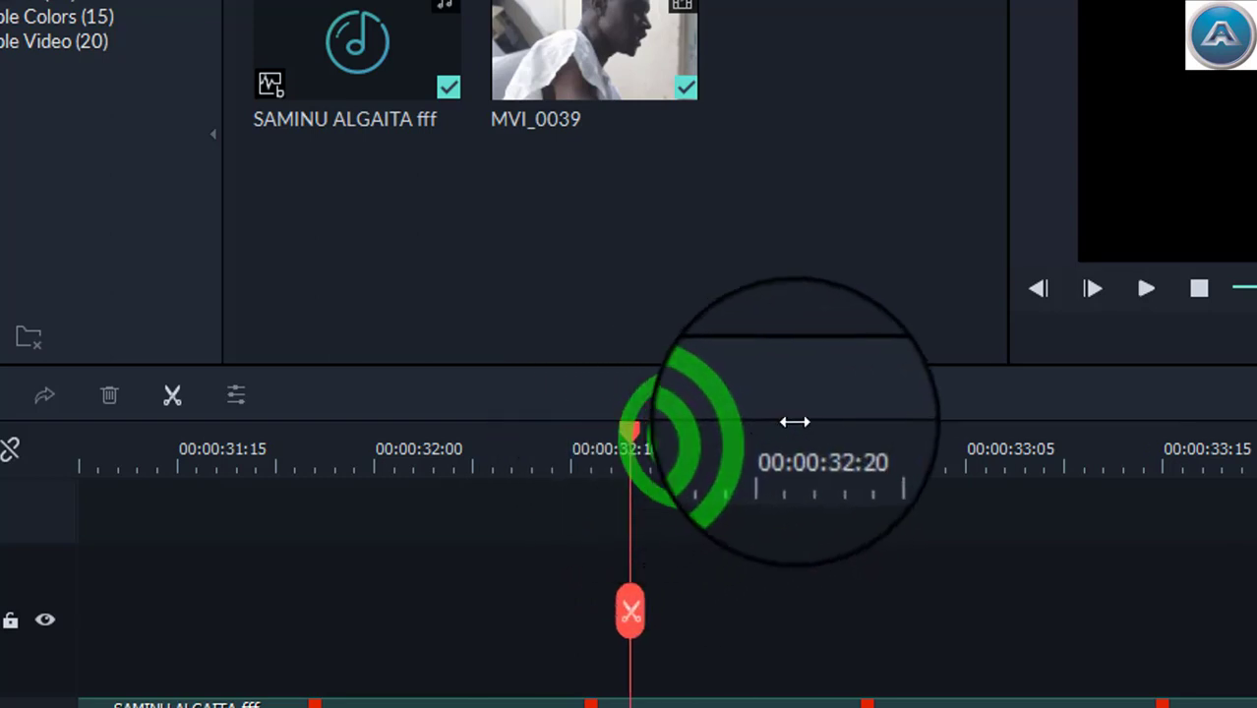
{"action": "key", "text": "space"}
{"action": "left_click", "coordinate": [679, 447]}
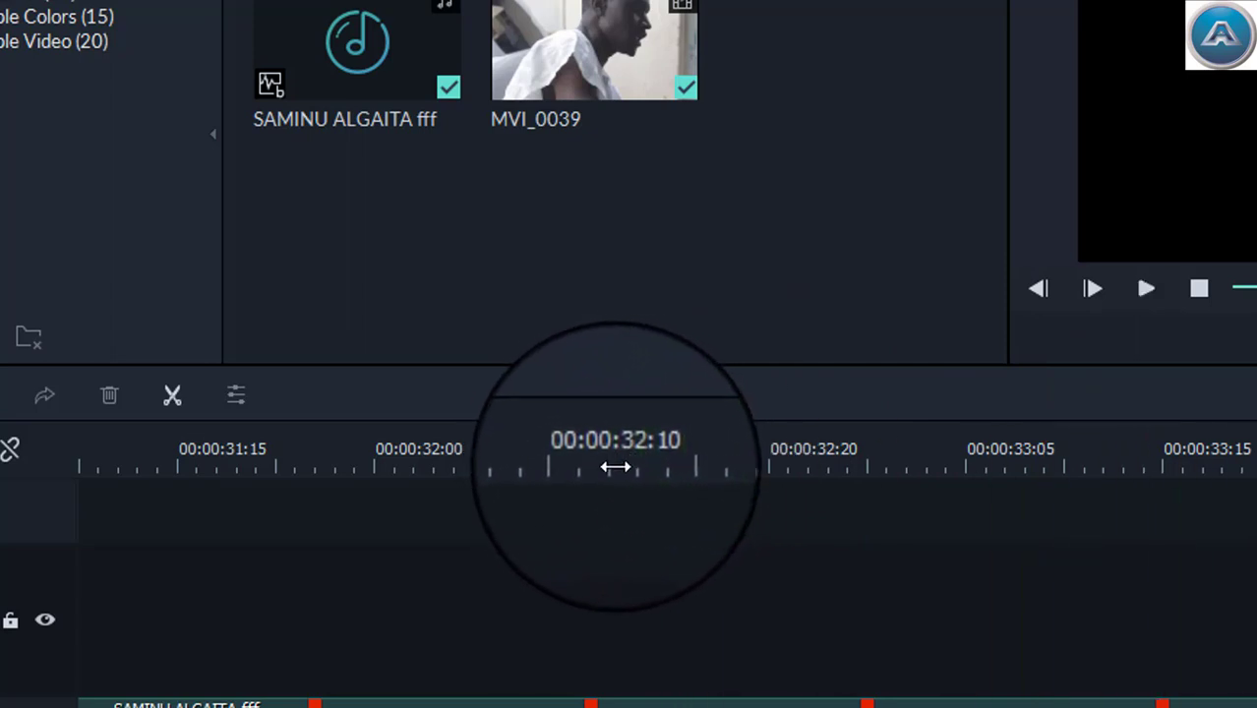
{"action": "left_click", "coordinate": [495, 452]}
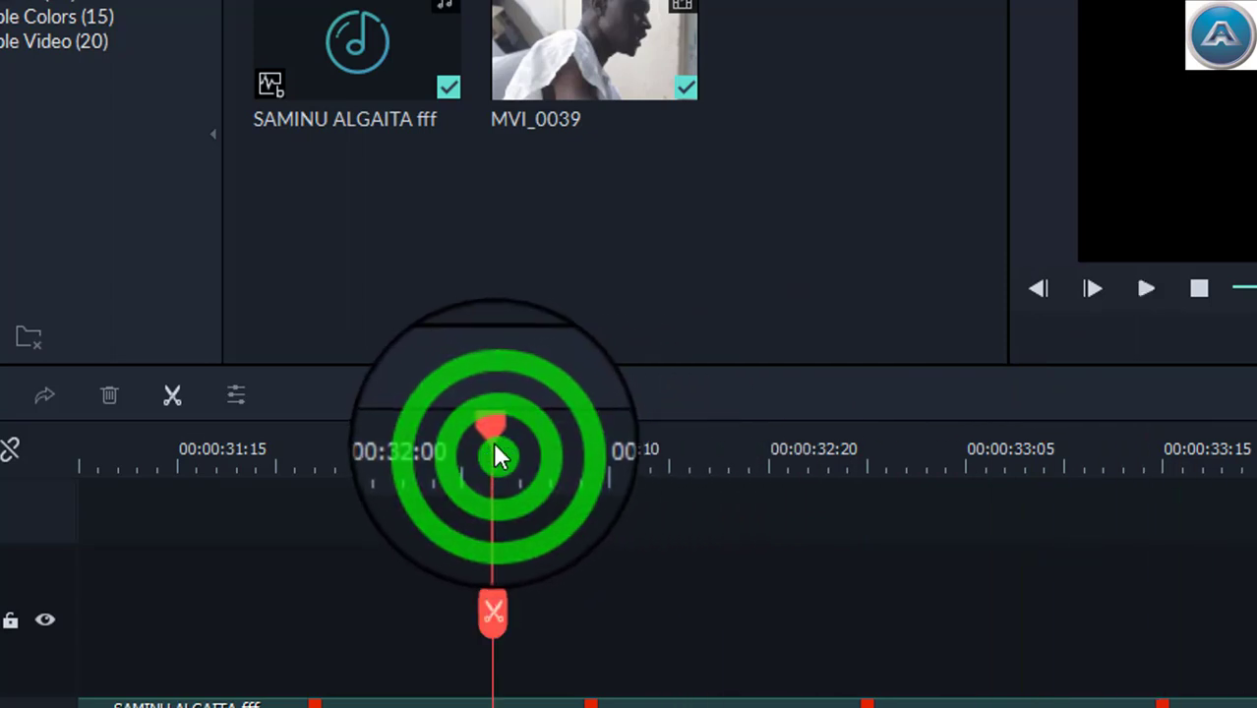
{"action": "left_click", "coordinate": [471, 440]}
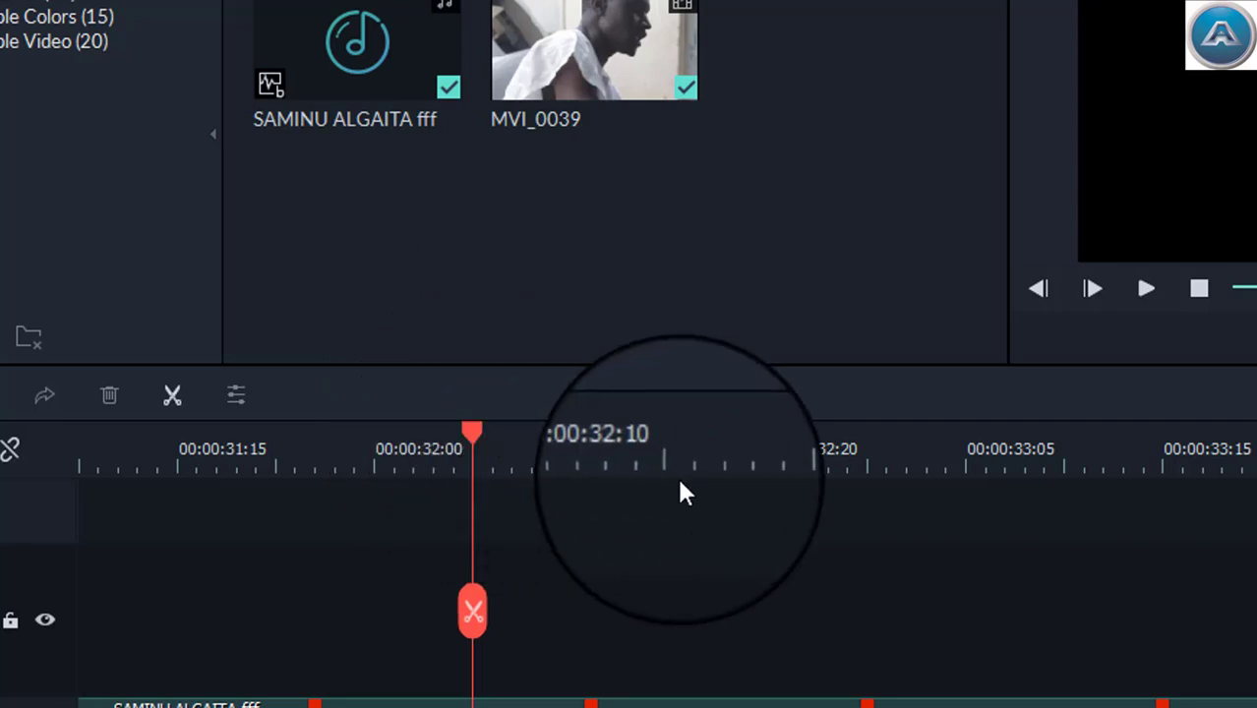
Test the song from 00:00:32:03 and 00:00:32:04, and park the playhead at 00:00:32:04.
{"action": "left_click", "coordinate": [438, 451]}
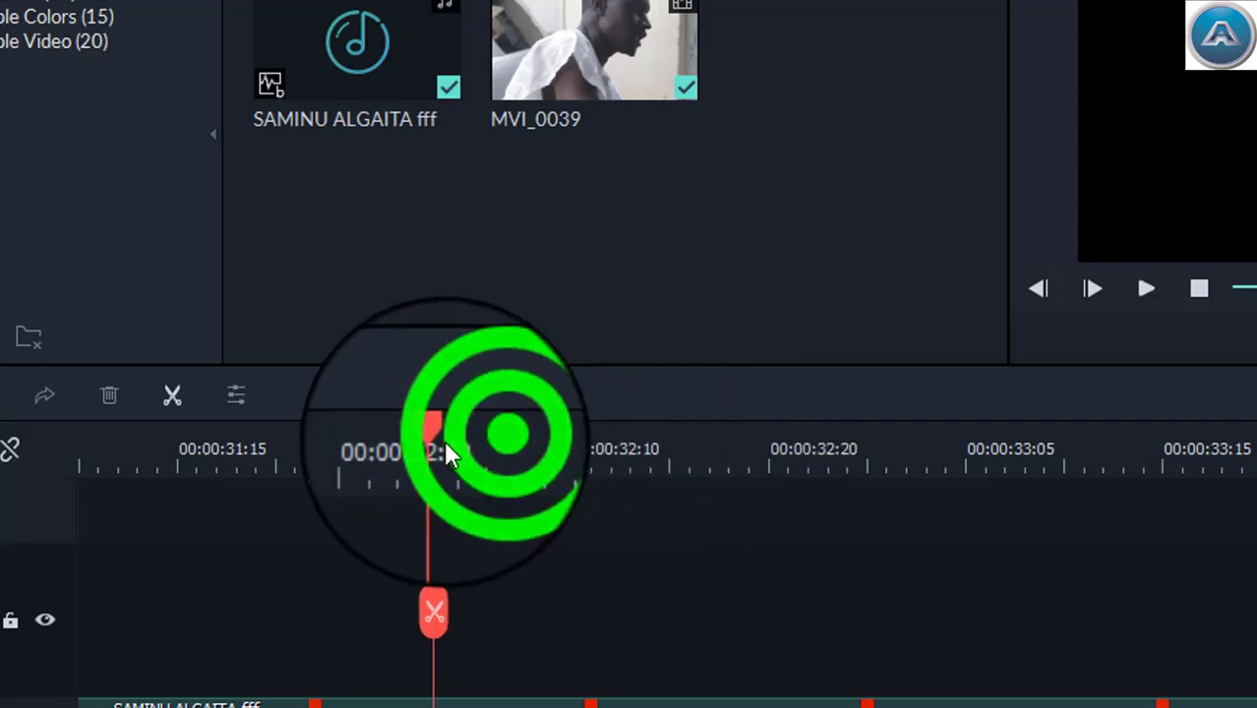
{"action": "key", "text": "space"}
{"action": "key", "text": "space"}
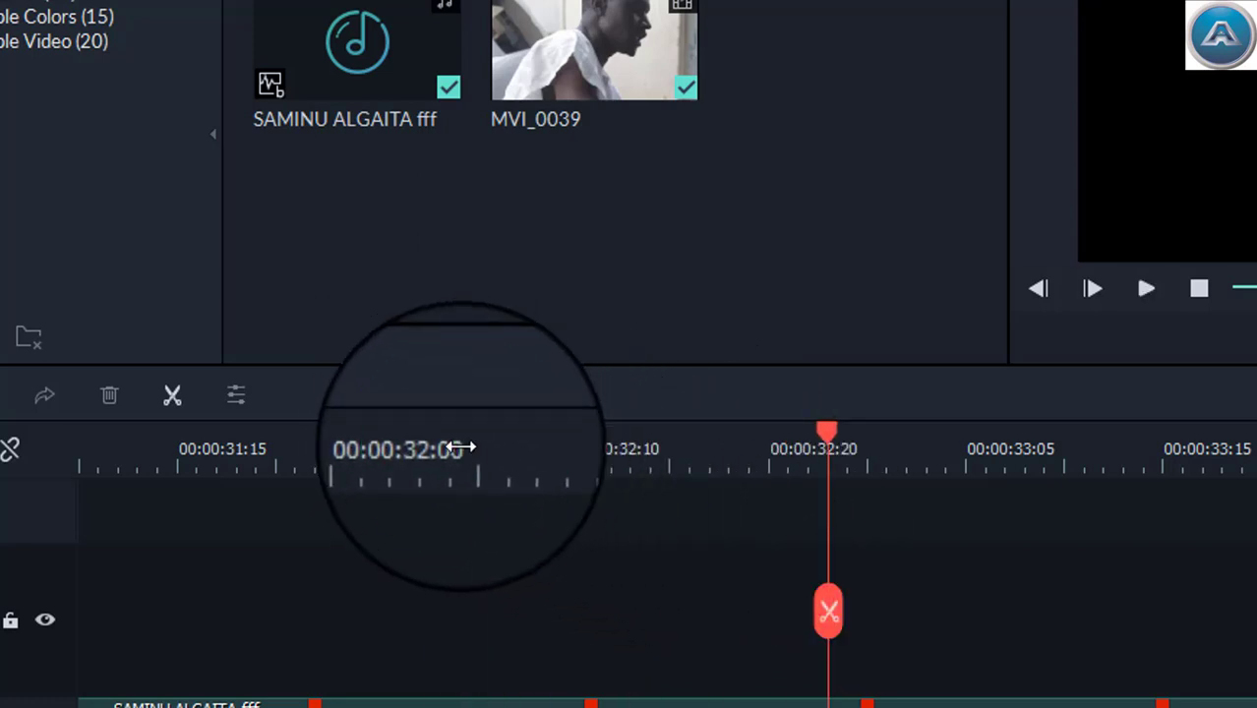
{"action": "left_click", "coordinate": [453, 447]}
{"action": "key", "text": "space"}
{"action": "key", "text": "space"}
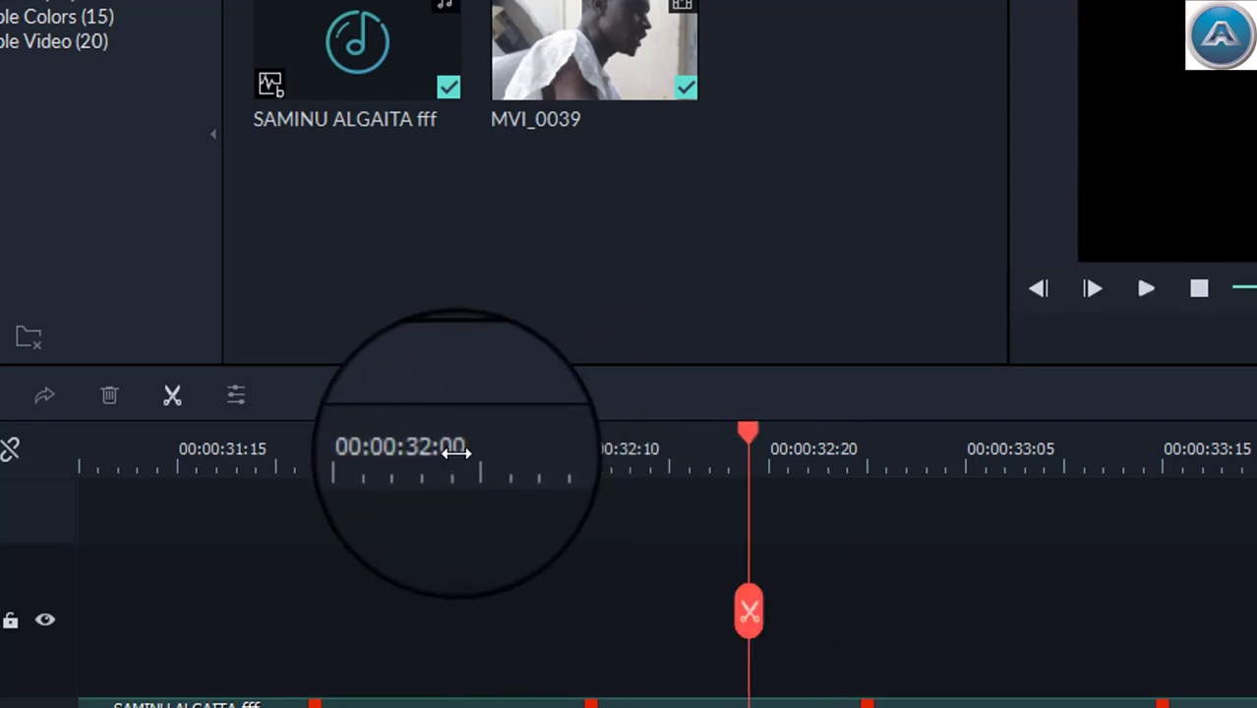
{"action": "left_click", "coordinate": [454, 451]}
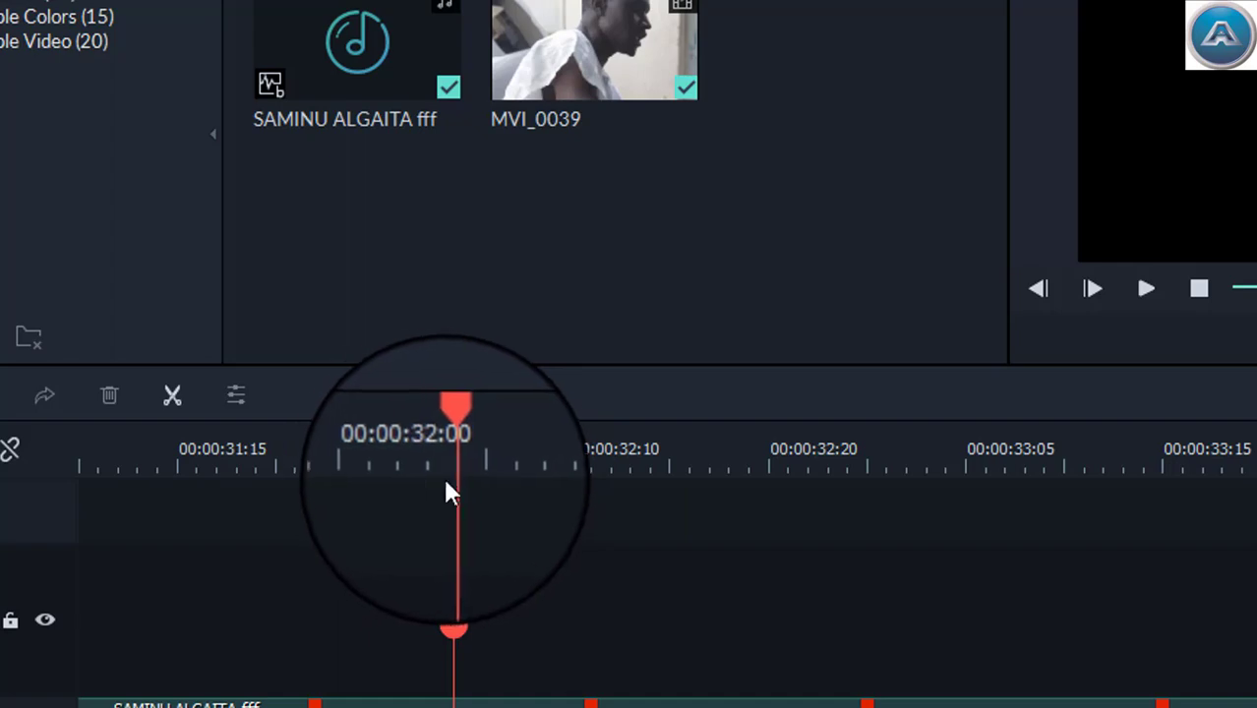
{"action": "mouse_move", "coordinate": [447, 433]}
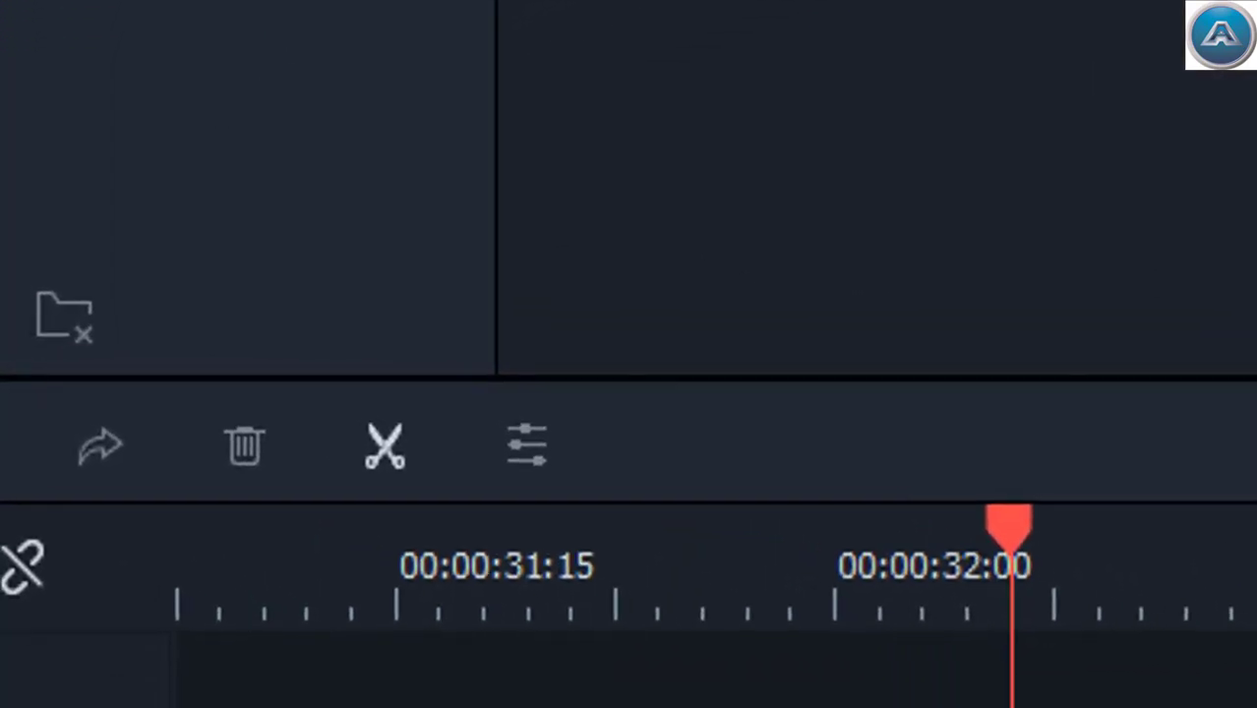
Move the MVI_0039 clip so that it starts at the playhead at 00:00:32:04.
{"action": "left_click", "coordinate": [1087, 398]}
{"action": "left_click_drag", "start_coordinate": [634, 529], "coordinate": [420, 541]}
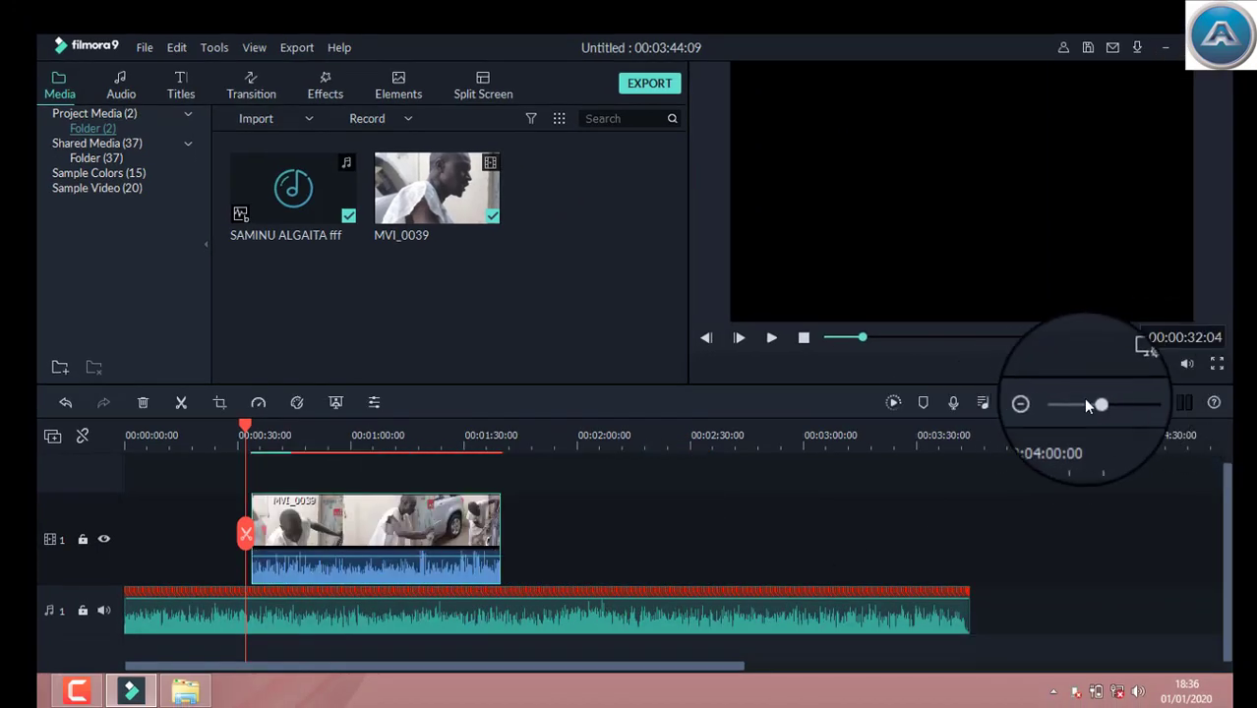
{"action": "left_click", "coordinate": [1090, 403]}
{"action": "left_click_drag", "start_coordinate": [1090, 403], "coordinate": [1110, 408]}
{"action": "left_click_drag", "start_coordinate": [572, 514], "coordinate": [498, 520]}
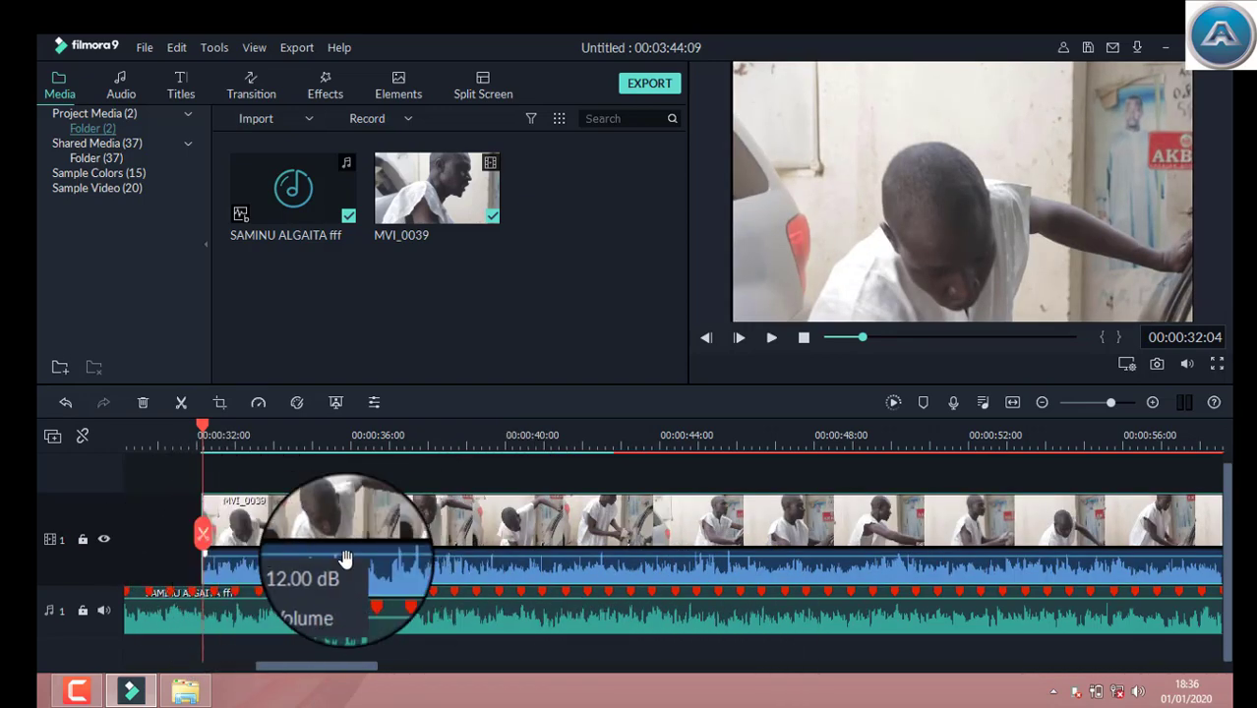
Move the MVI_0039 clip to video track 2, slightly earlier, and play the synced passage up to about 00:00:50:02.
{"action": "key", "text": "space"}
{"action": "left_click", "coordinate": [1033, 492]}
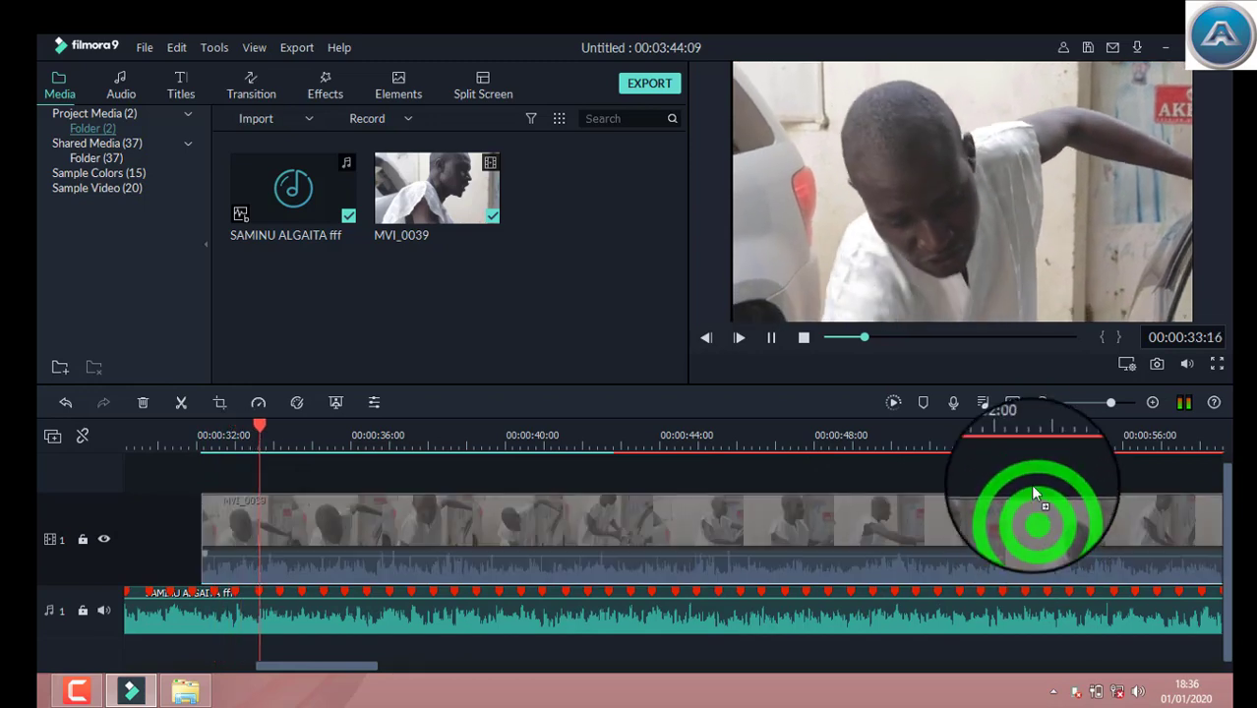
{"action": "left_click_drag", "start_coordinate": [1029, 484], "coordinate": [1033, 507]}
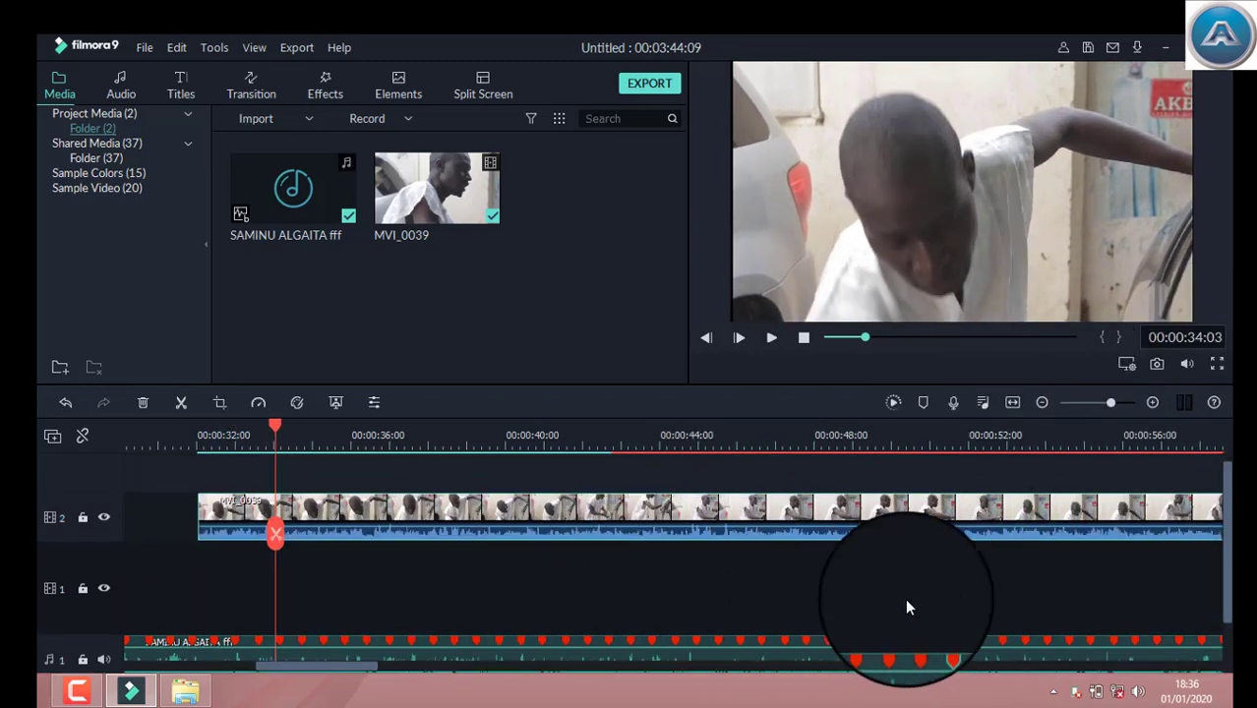
{"action": "key", "text": "space"}
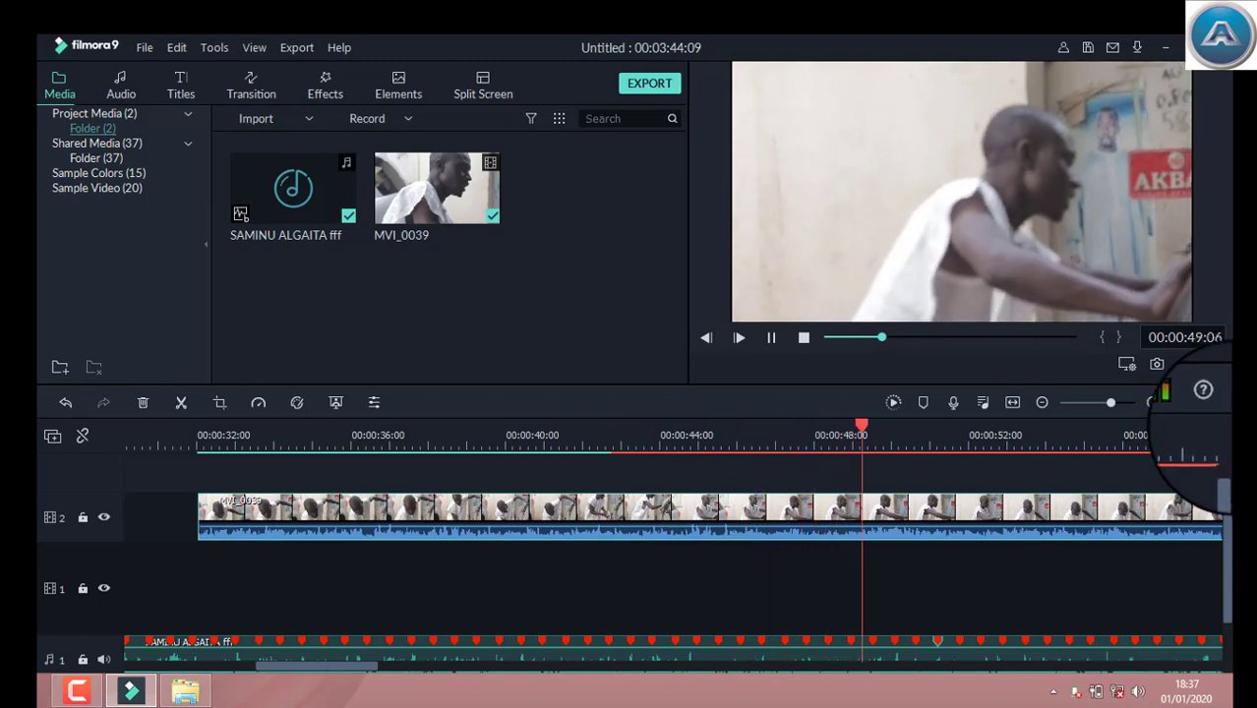
{"action": "key", "text": "space"}
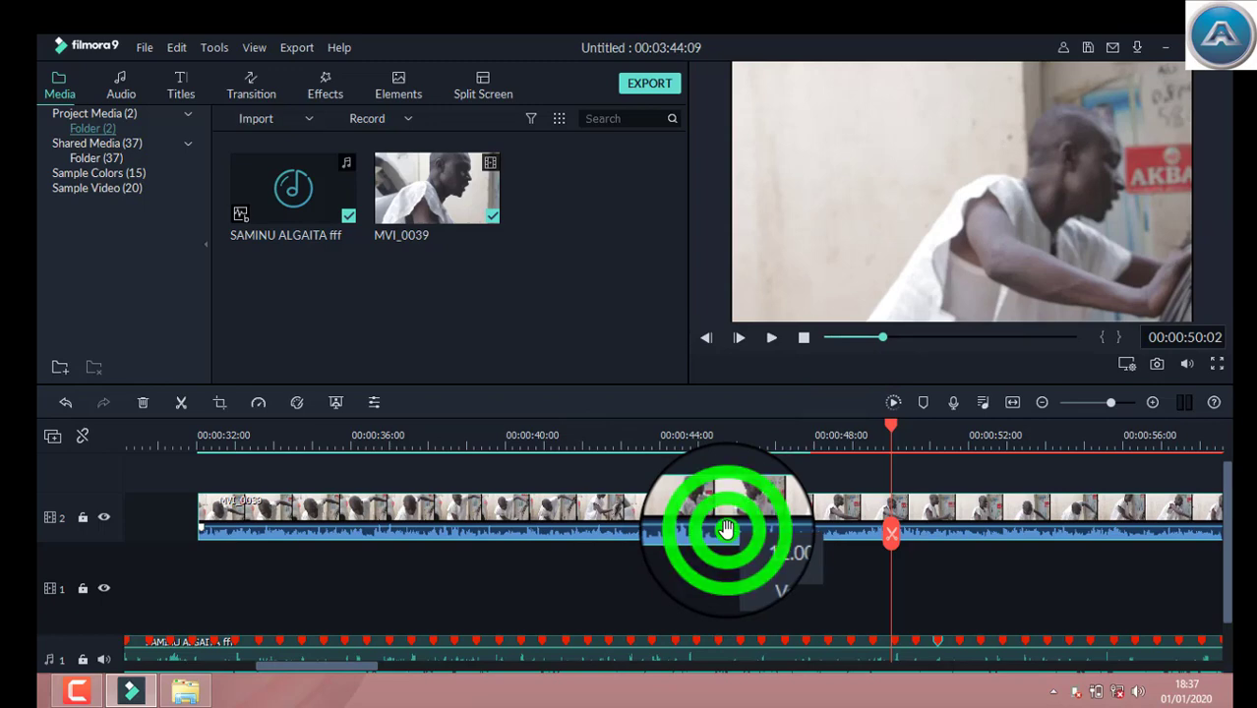
Try silencing the MVI_0039 clip by lowering its volume to -∞, and restore its volume.
{"action": "left_click_drag", "start_coordinate": [726, 533], "coordinate": [724, 569]}
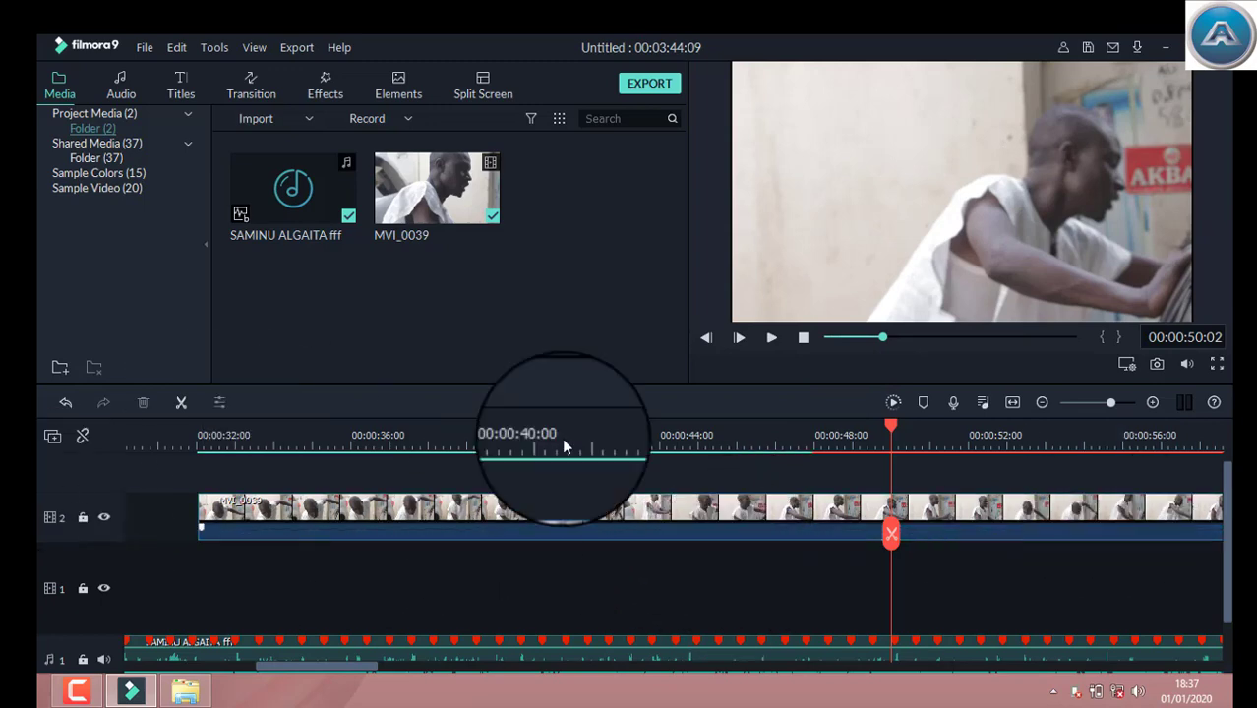
{"action": "left_click", "coordinate": [643, 530]}
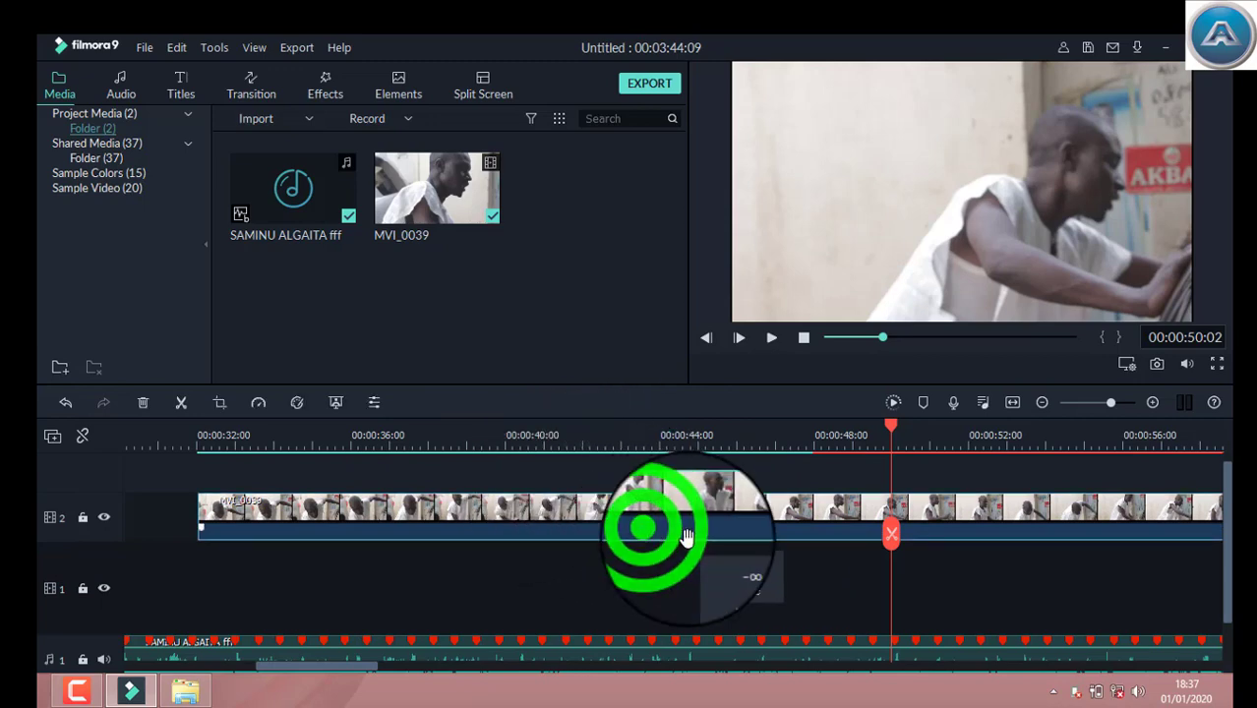
{"action": "left_click", "coordinate": [686, 534]}
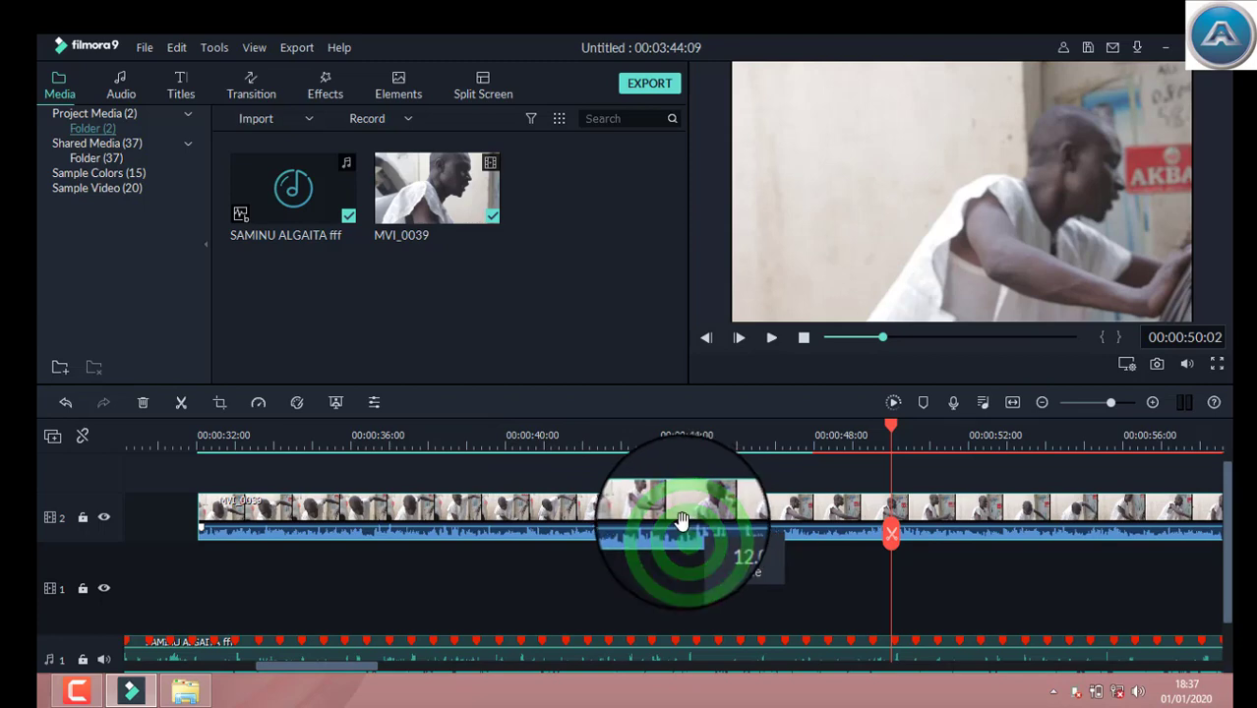
Detach the audio from the MVI_0039 clip and mute audio track 2 holding the detached sound.
{"action": "left_click", "coordinate": [667, 524]}
{"action": "right_click", "coordinate": [667, 525]}
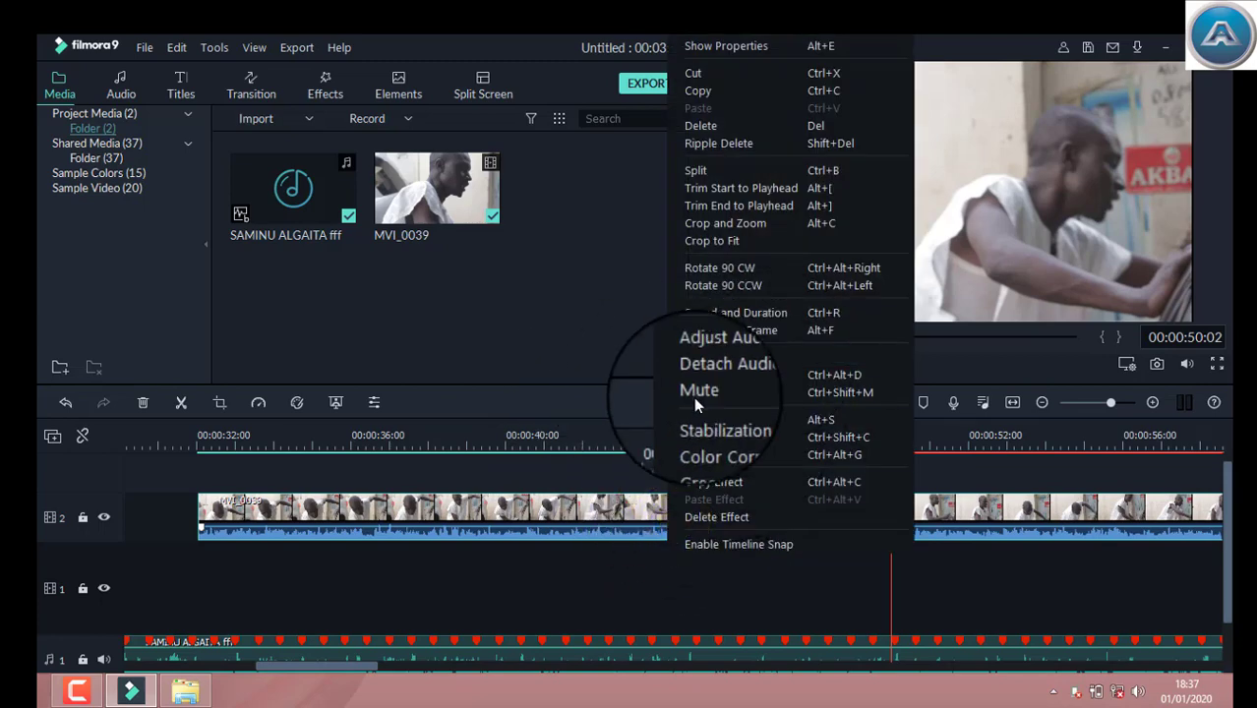
{"action": "left_click", "coordinate": [753, 374]}
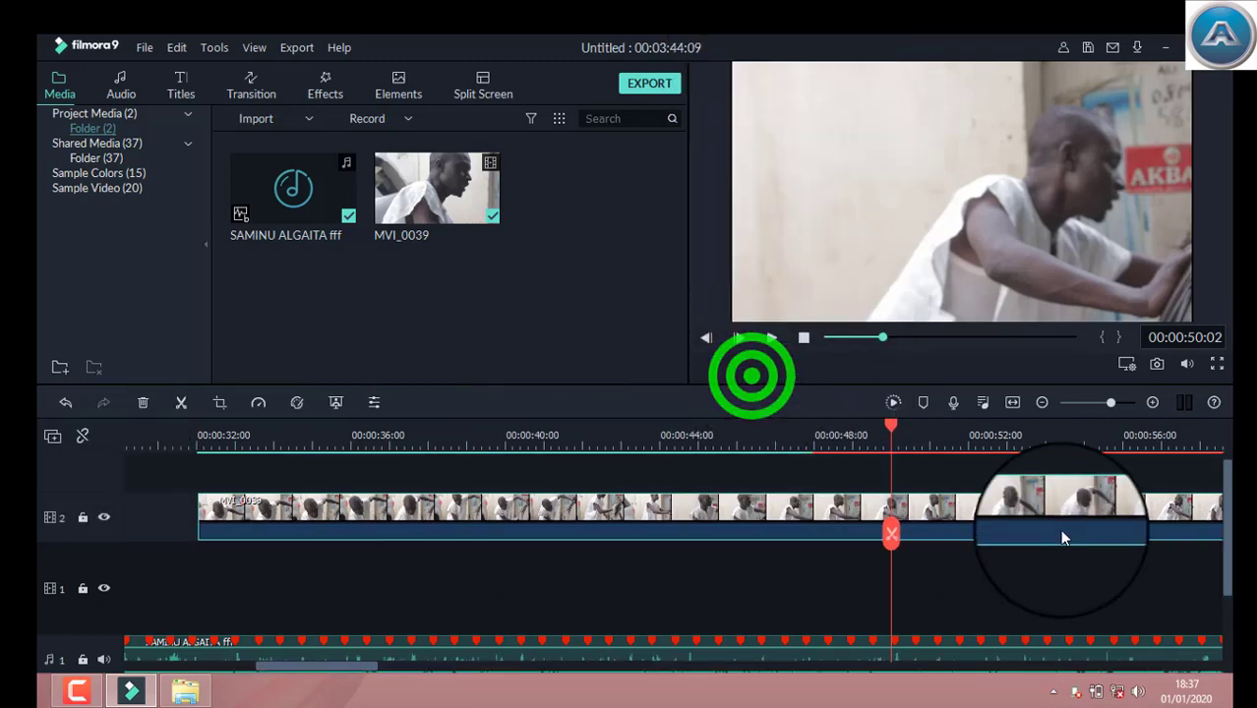
{"action": "left_click", "coordinate": [1225, 542]}
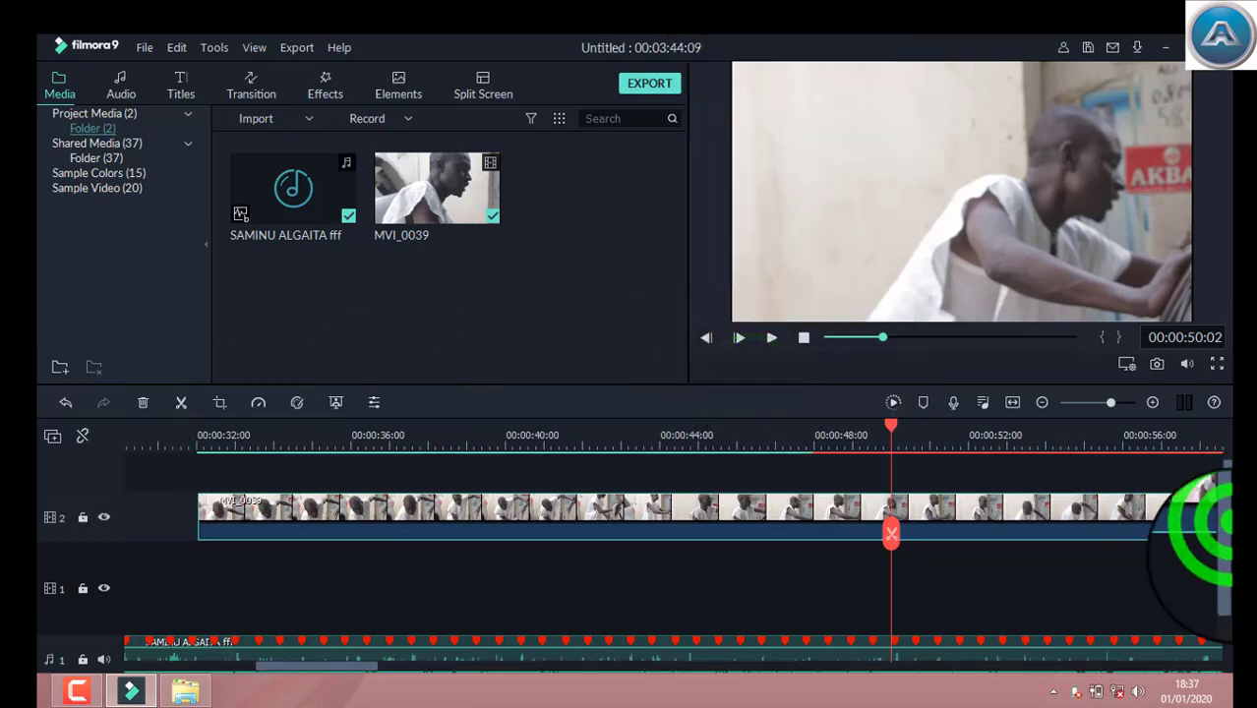
{"action": "scroll", "coordinate": [1227, 547], "scroll_direction": "down", "scroll_amount": 3}
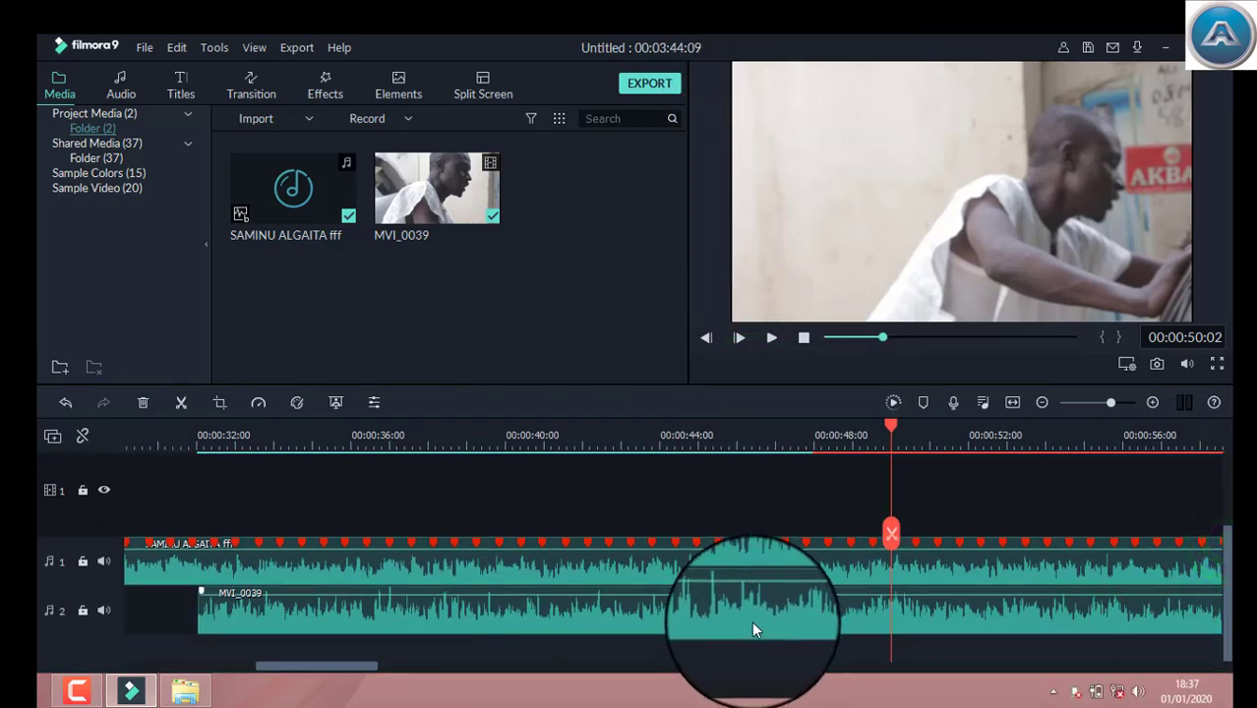
{"action": "left_click", "coordinate": [103, 609]}
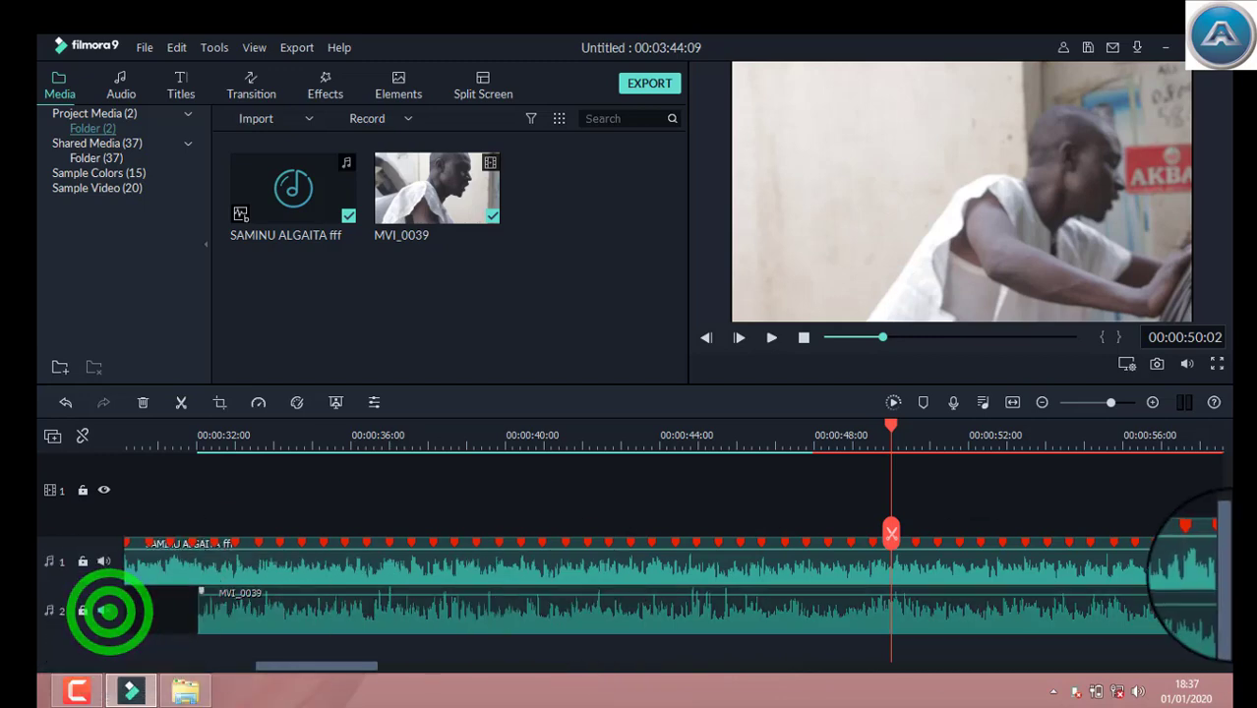
{"action": "scroll", "coordinate": [1230, 588], "scroll_direction": "up", "scroll_amount": 3}
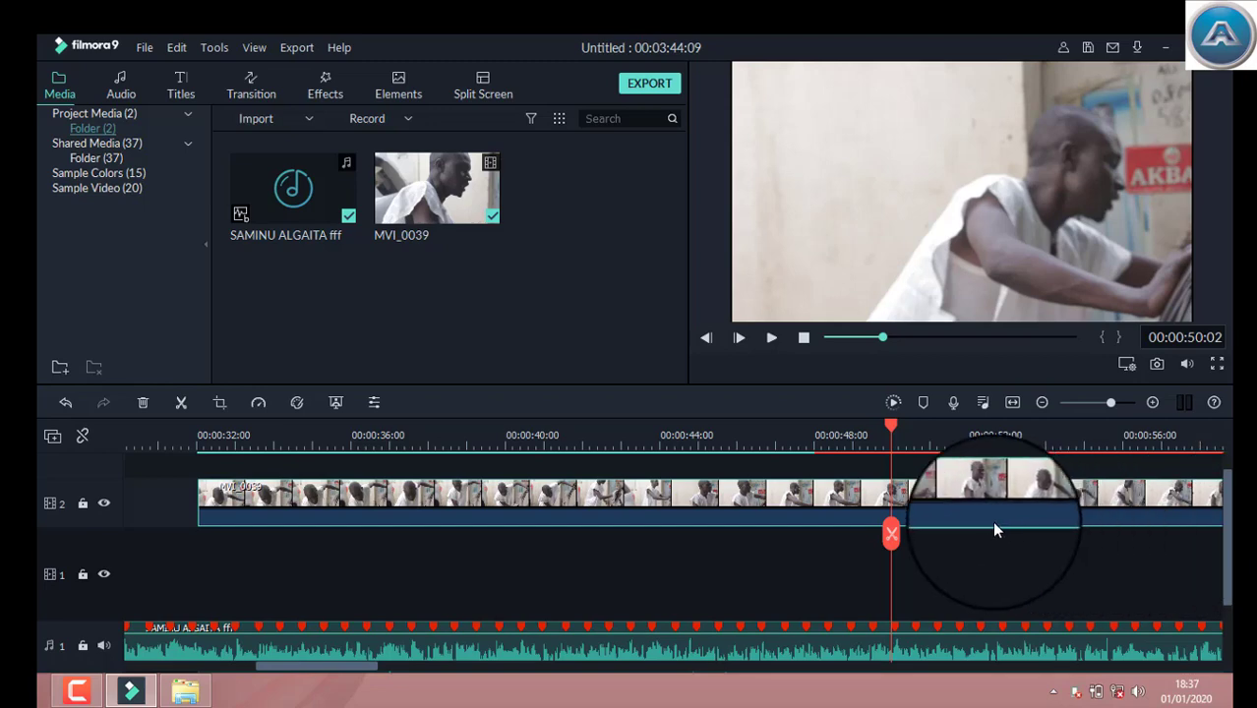
Play the clip against the song up to about 00:01:11:00, pausing to step back to 00:01:03:00, to check the lip sync.
{"action": "key", "text": "space"}
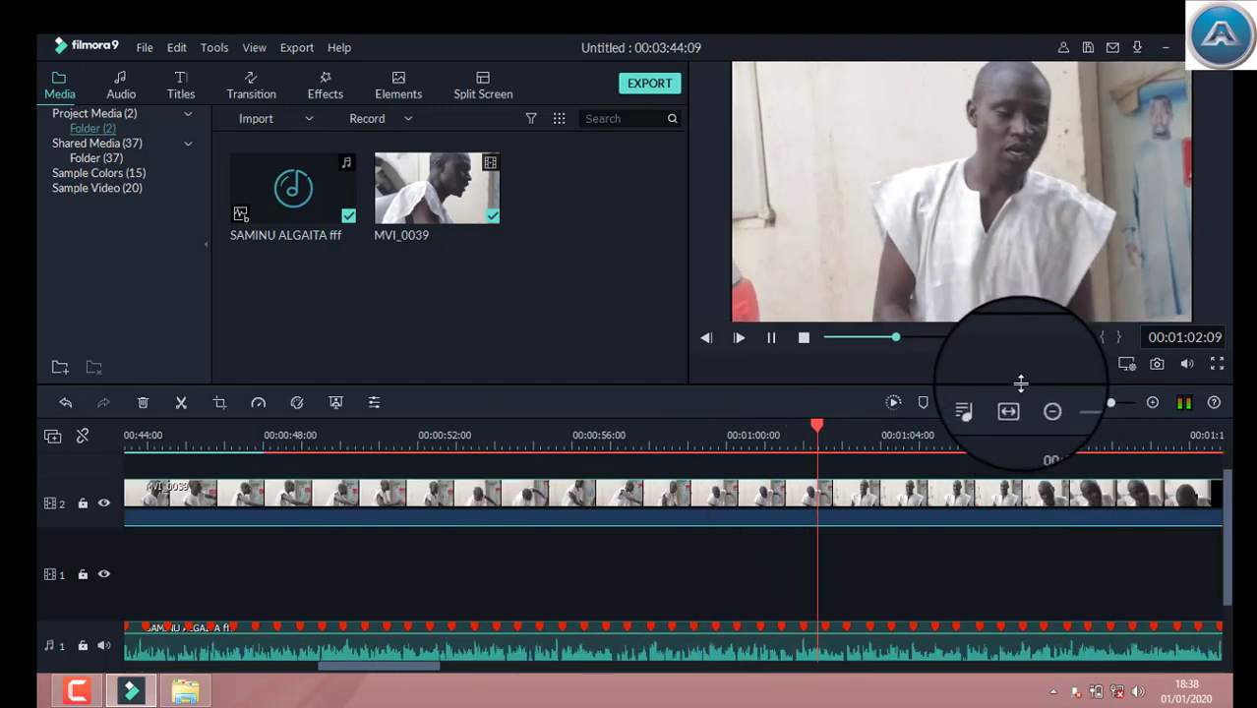
{"action": "key", "text": "space"}
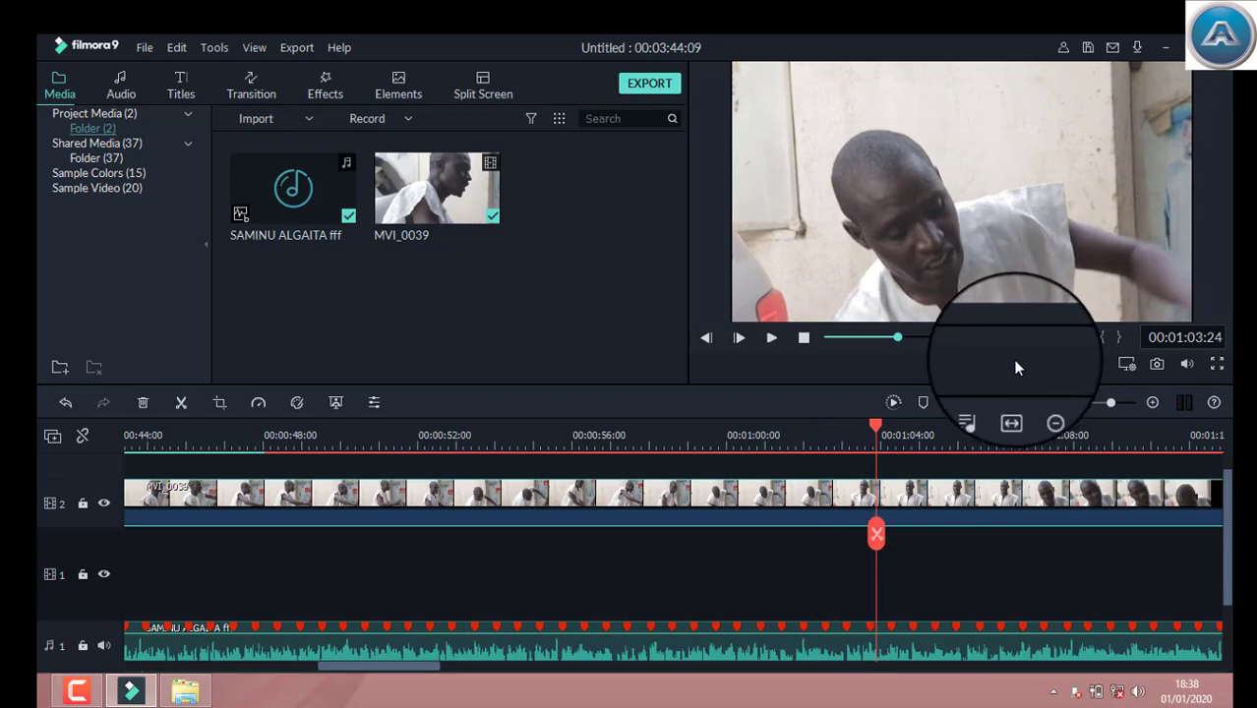
{"action": "left_click_drag", "start_coordinate": [873, 431], "coordinate": [843, 422]}
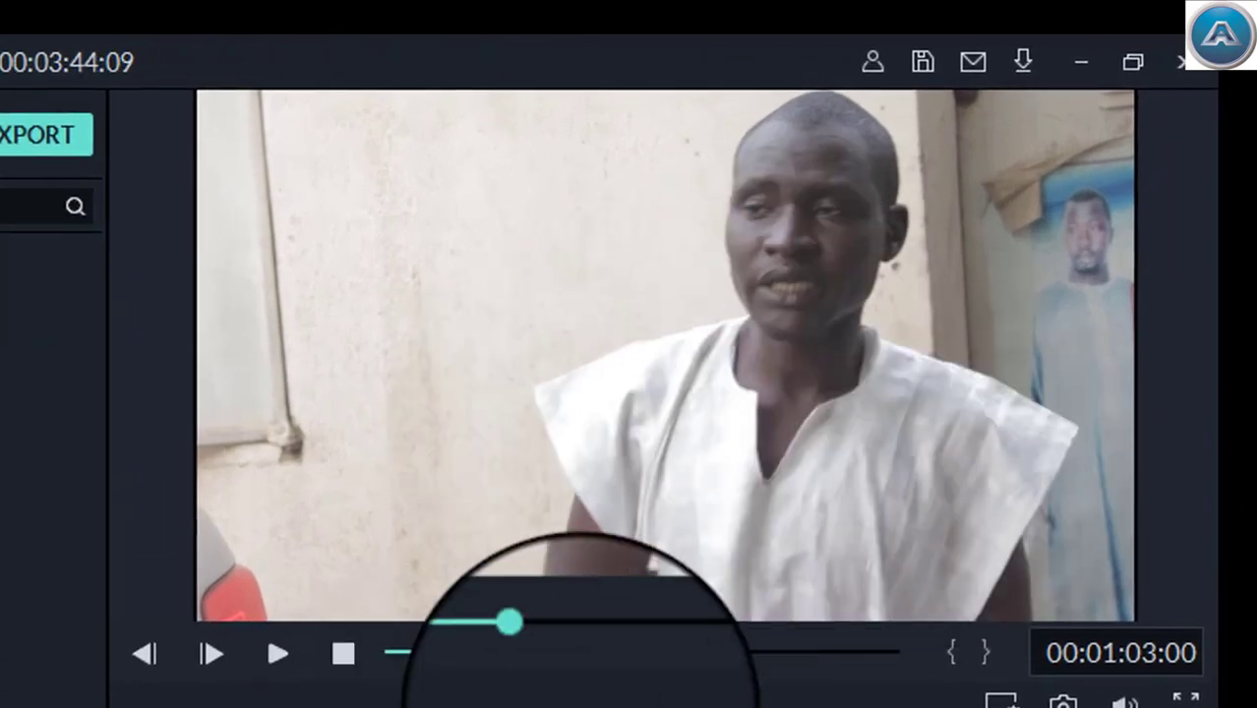
{"action": "key", "text": "space"}
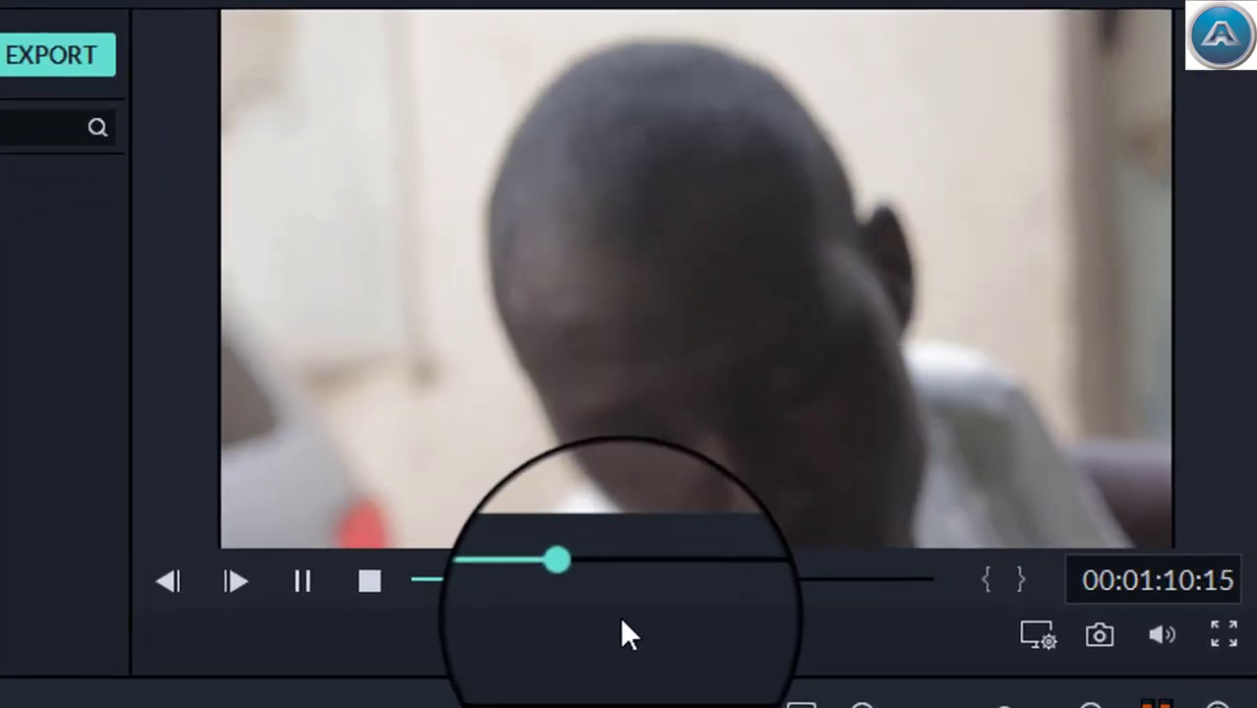
{"action": "key", "text": "space"}
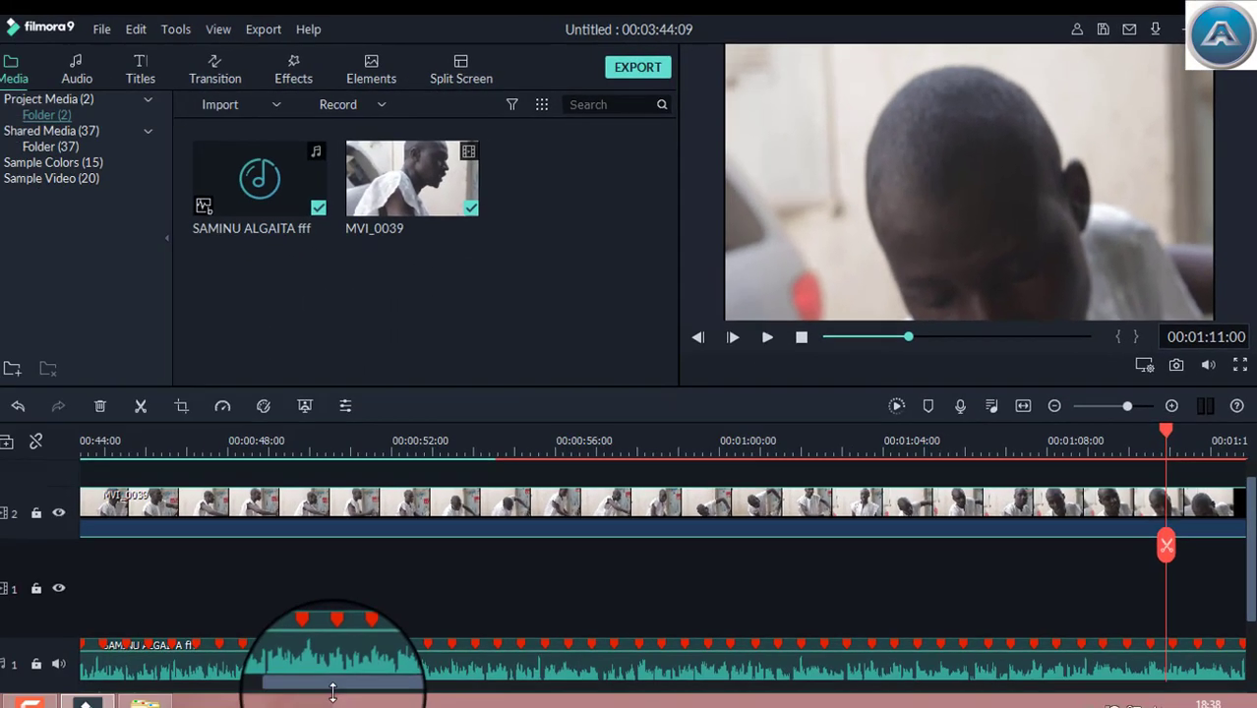
Place the playhead near the MVI_0039 clip's start at 00:00:32:15 and lock video track 2.
{"action": "left_click", "coordinate": [359, 671]}
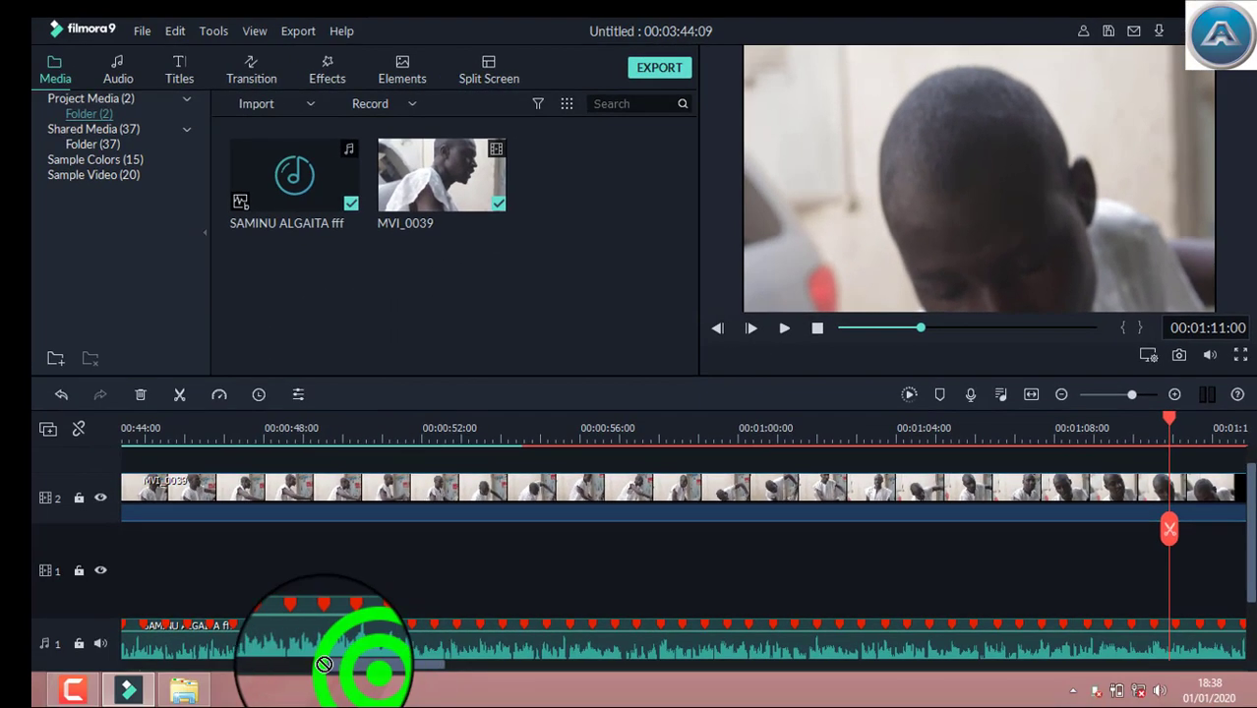
{"action": "left_click_drag", "start_coordinate": [359, 671], "coordinate": [248, 672]}
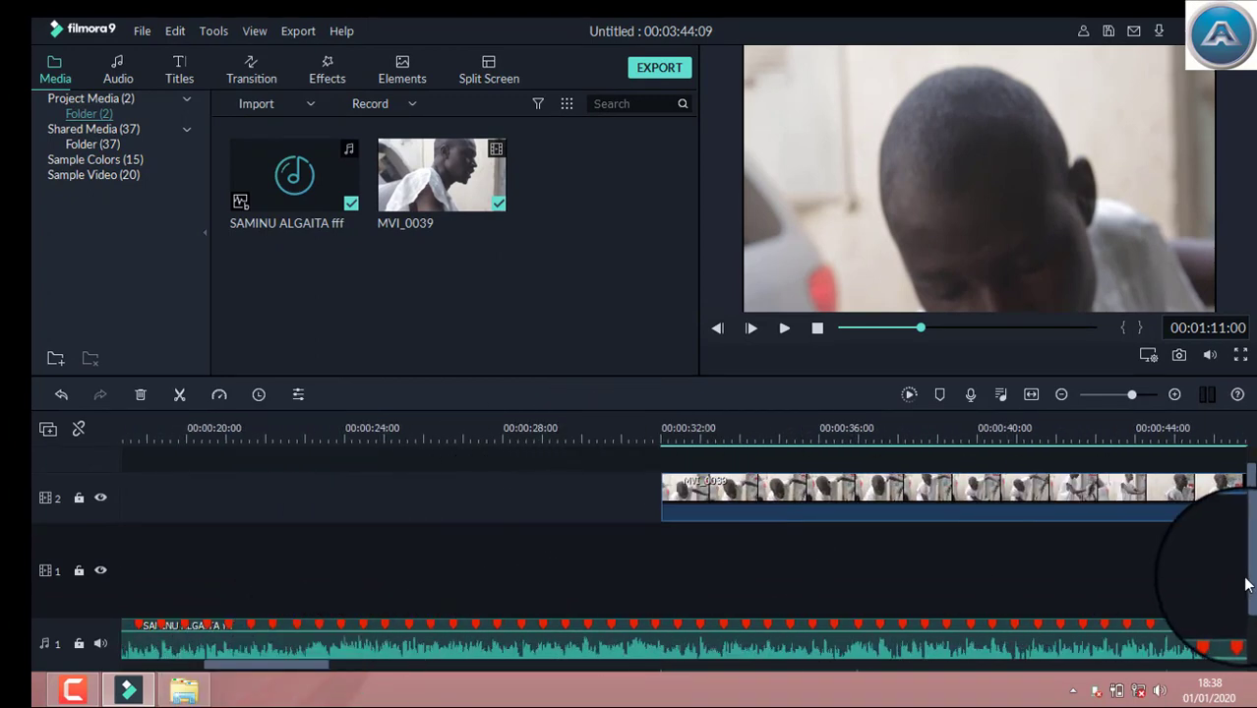
{"action": "left_click_drag", "start_coordinate": [1247, 536], "coordinate": [1247, 512]}
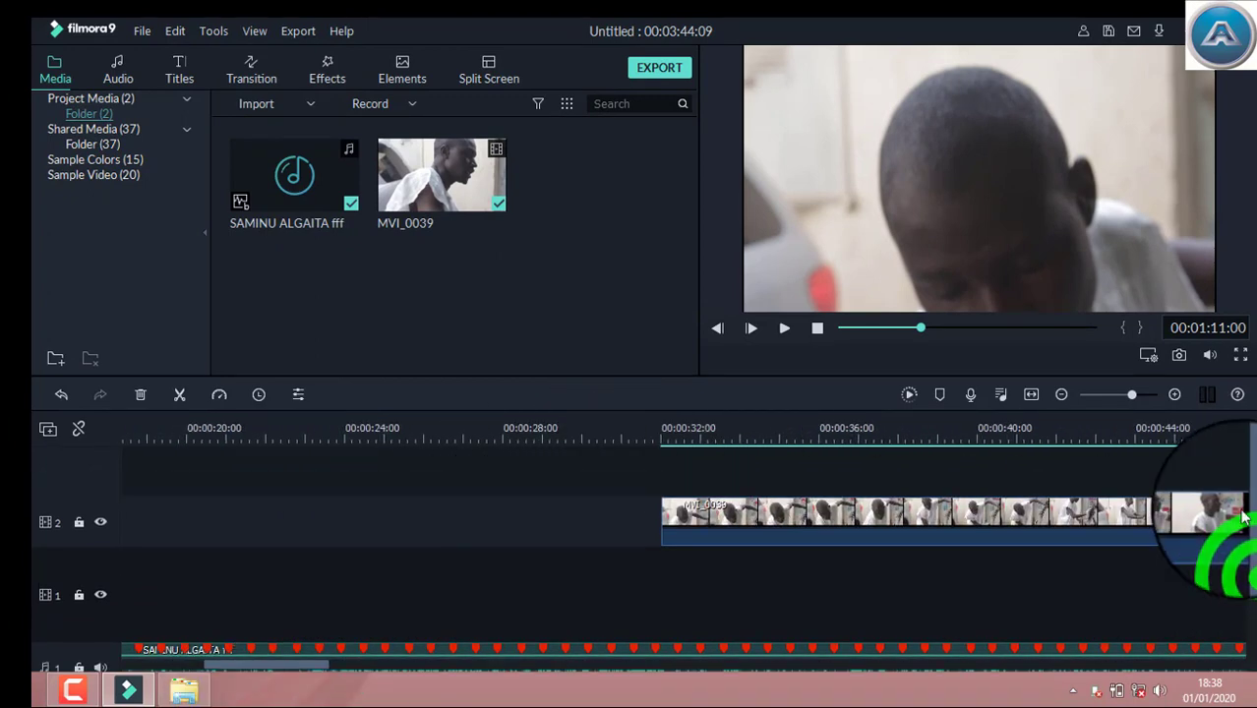
{"action": "left_click", "coordinate": [696, 433]}
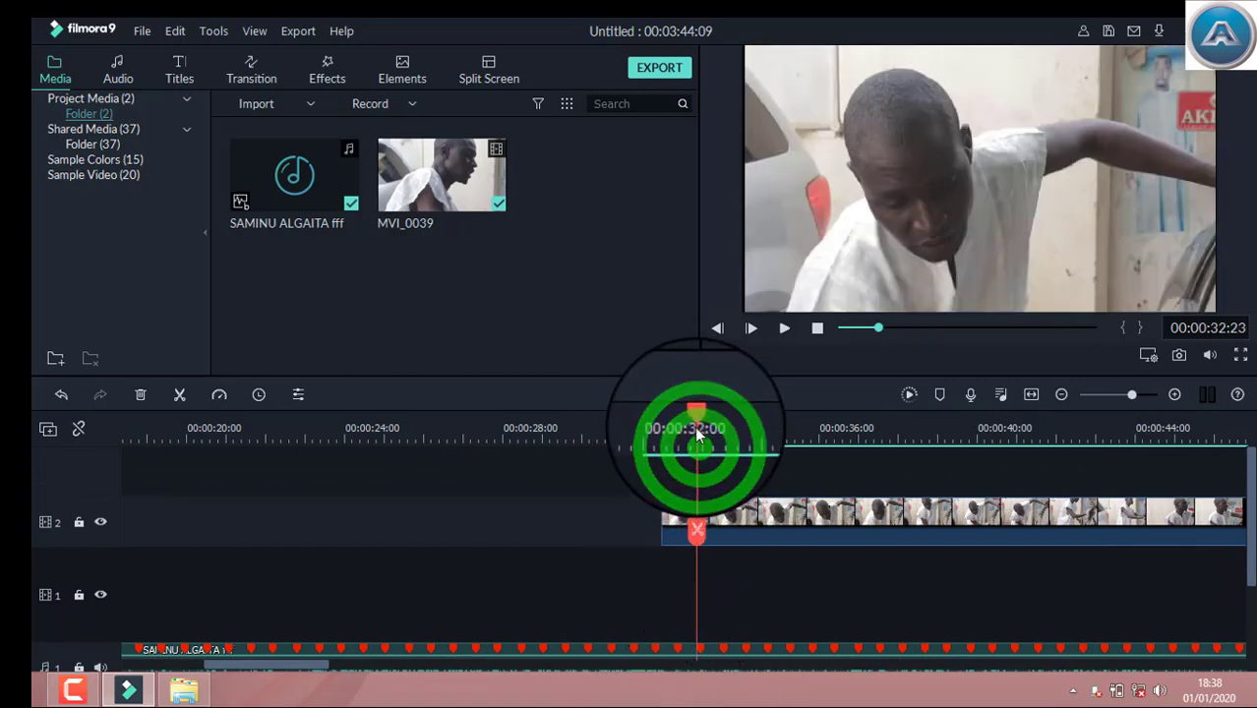
{"action": "left_click_drag", "start_coordinate": [696, 433], "coordinate": [685, 432]}
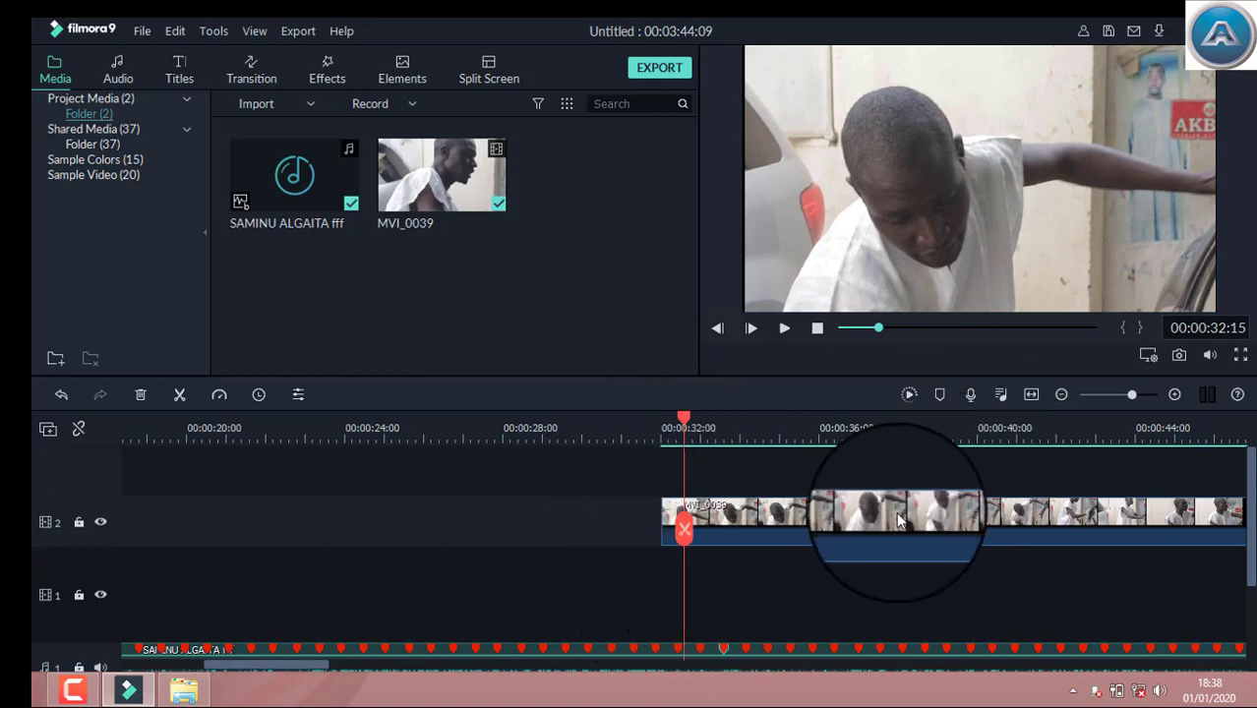
{"action": "left_click", "coordinate": [80, 522]}
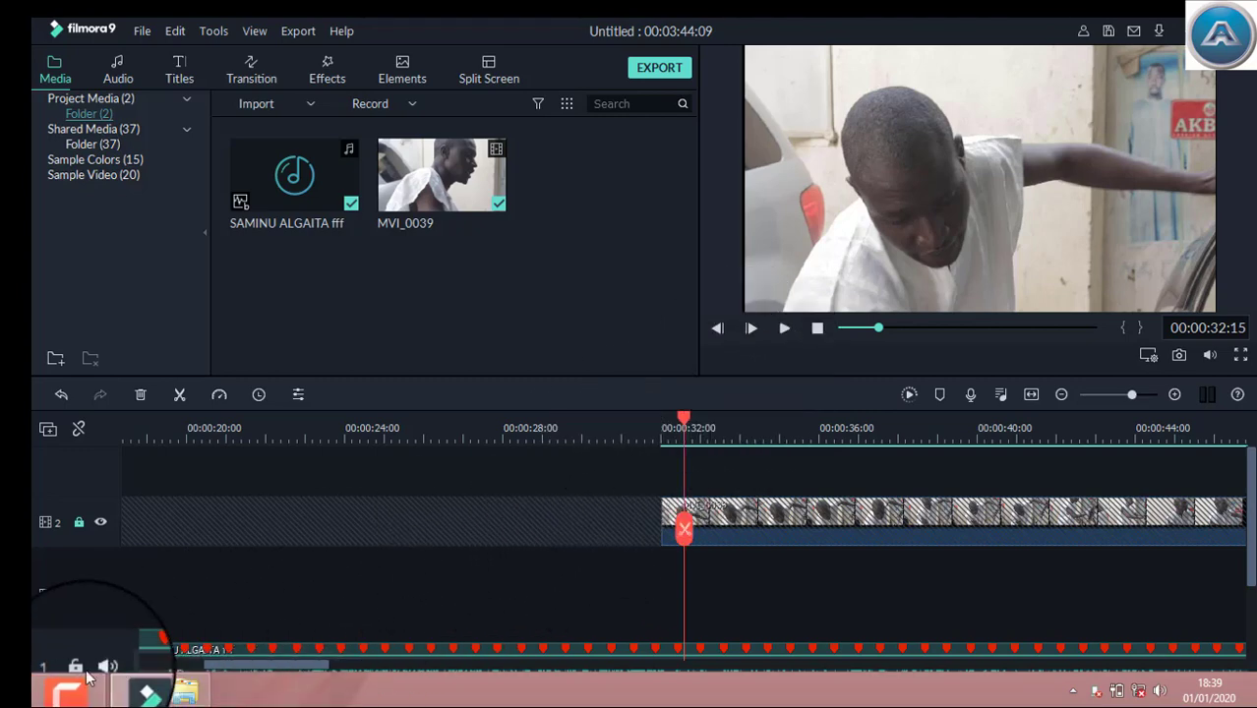
{"action": "left_click", "coordinate": [72, 694]}
{"action": "left_click", "coordinate": [1208, 591]}
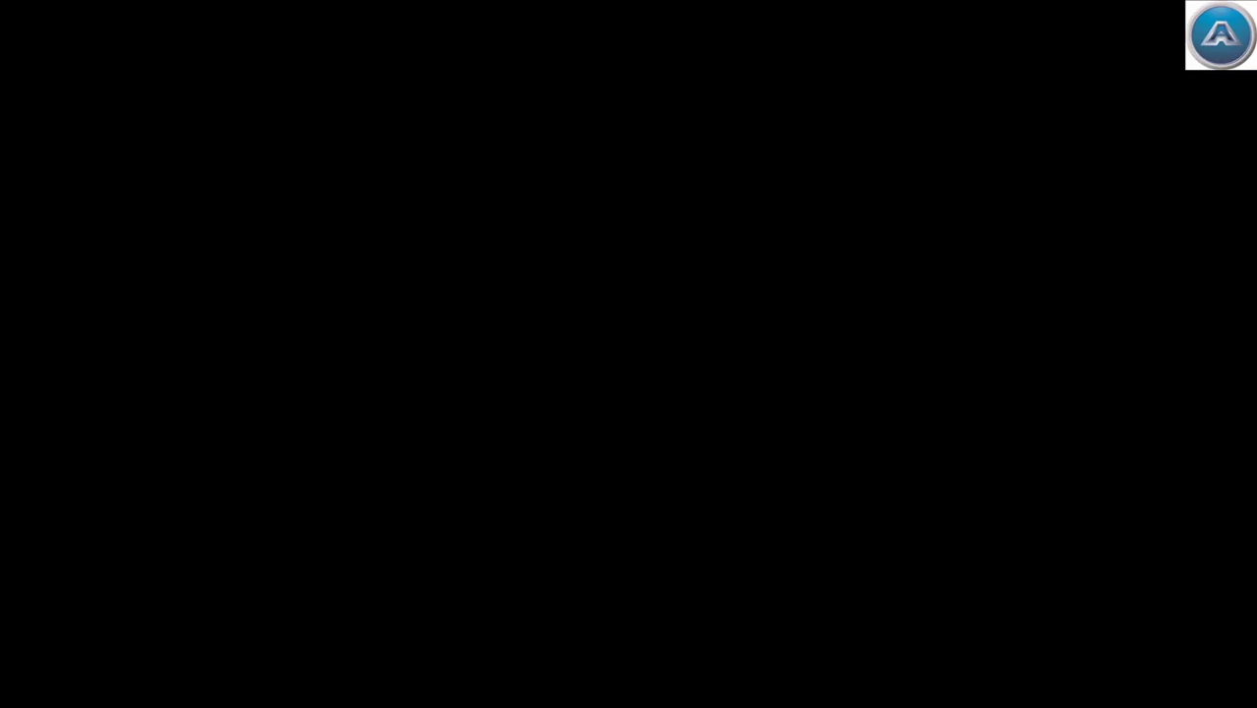